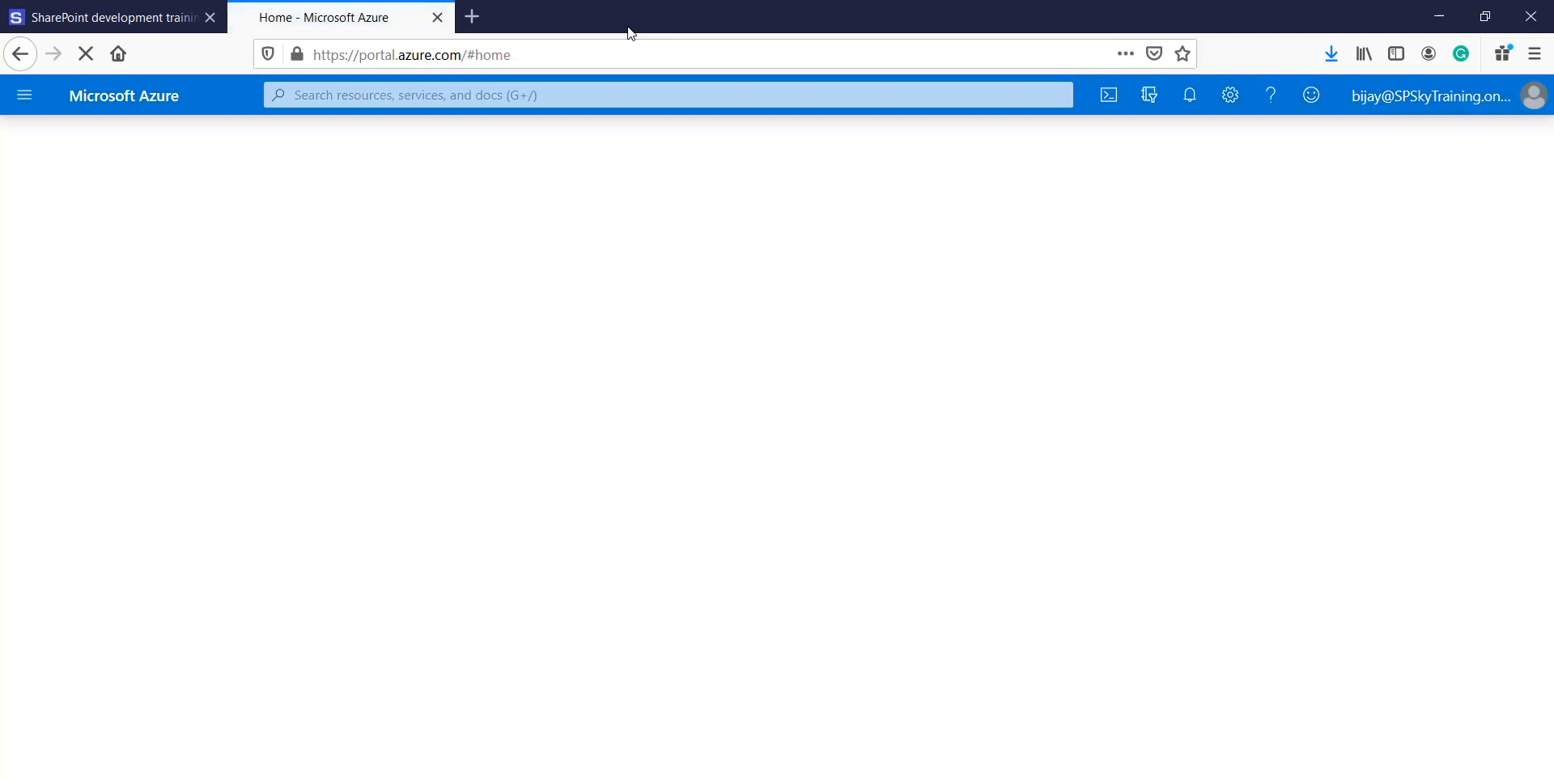
- Open the Azure Active Directory admin center at aad.portal.azure.com in a new browser tab
click(482, 17)
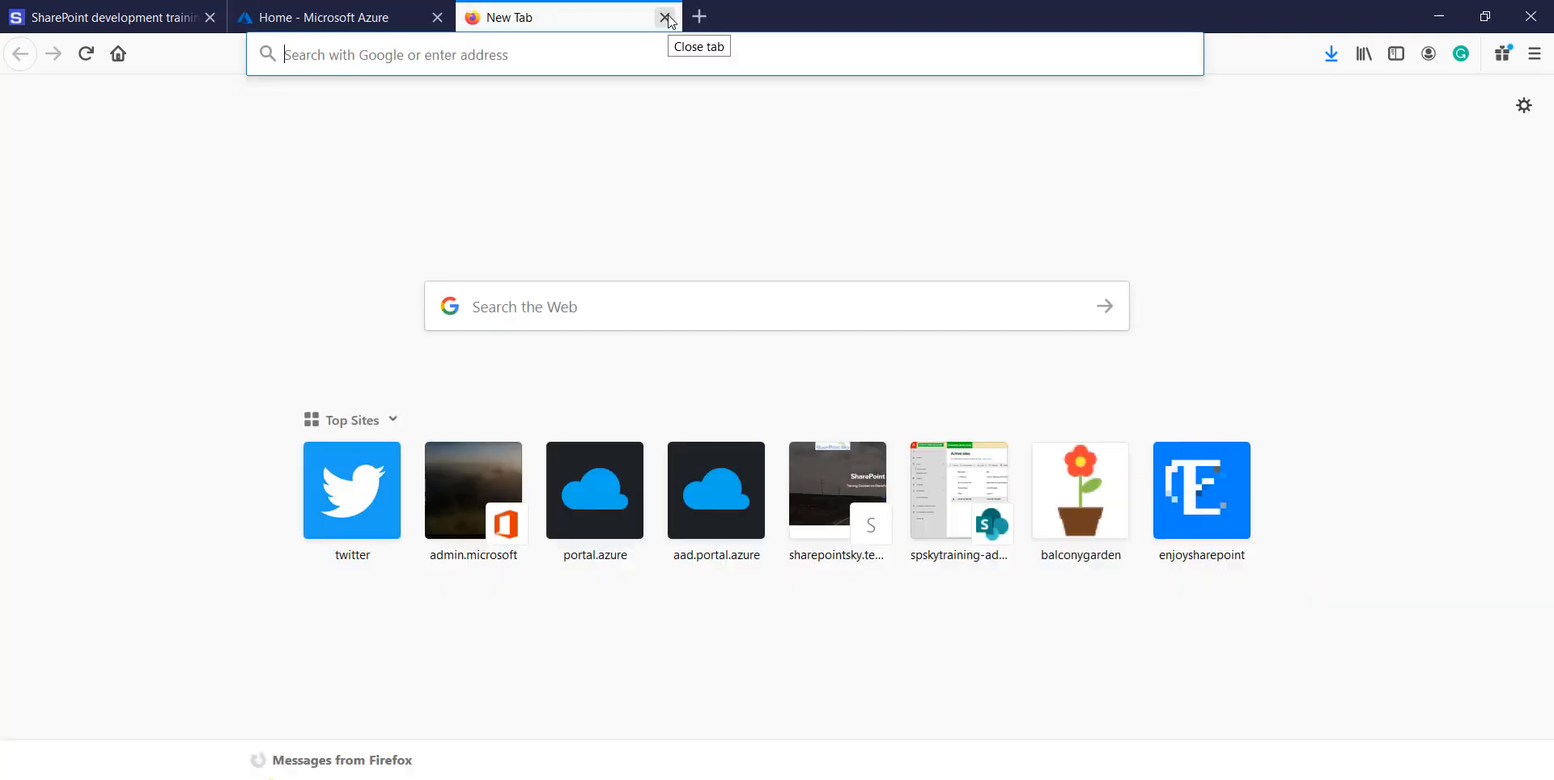
click(637, 45)
text(aad.portal.azure.com/)
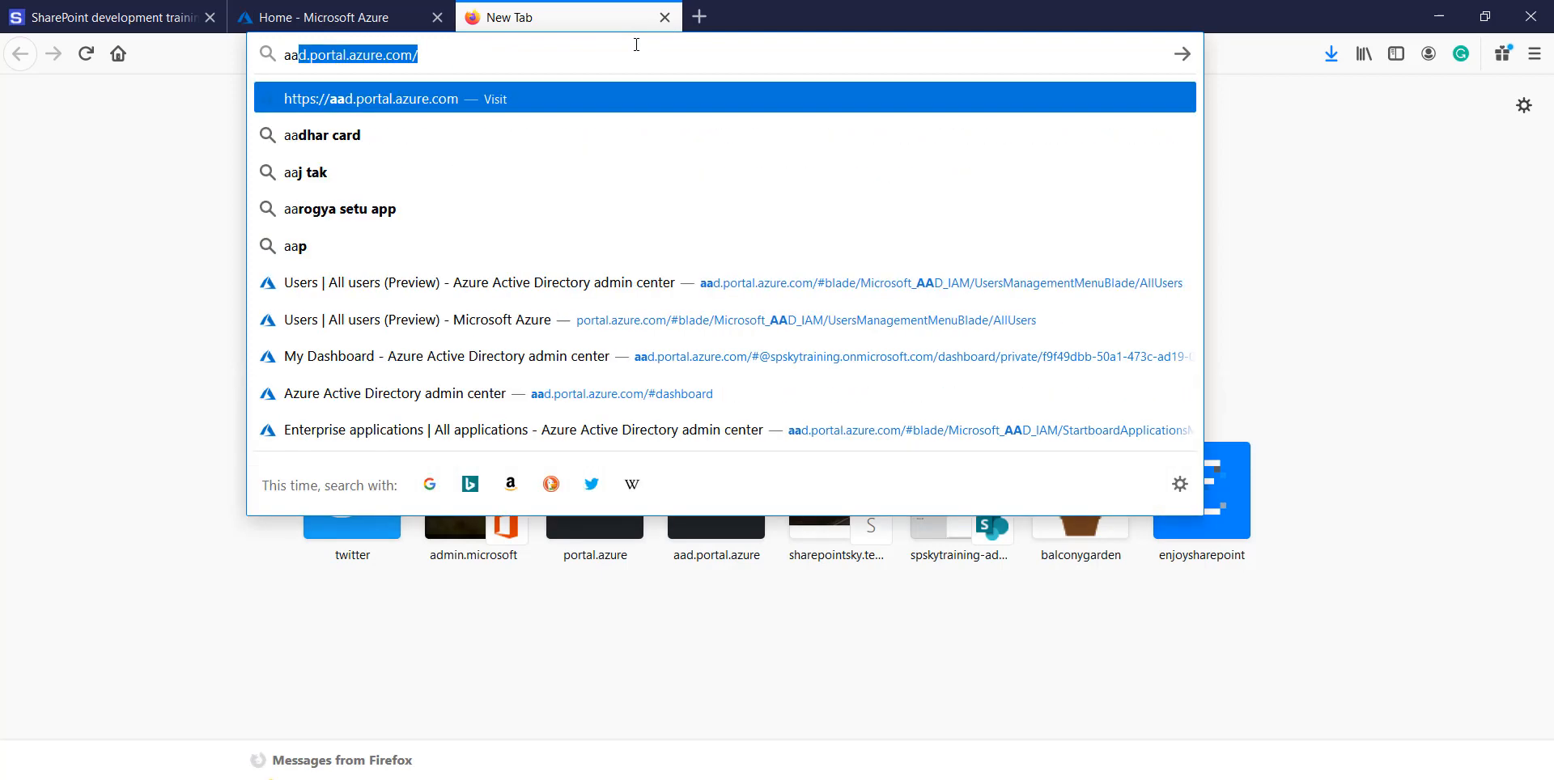
key(Return)
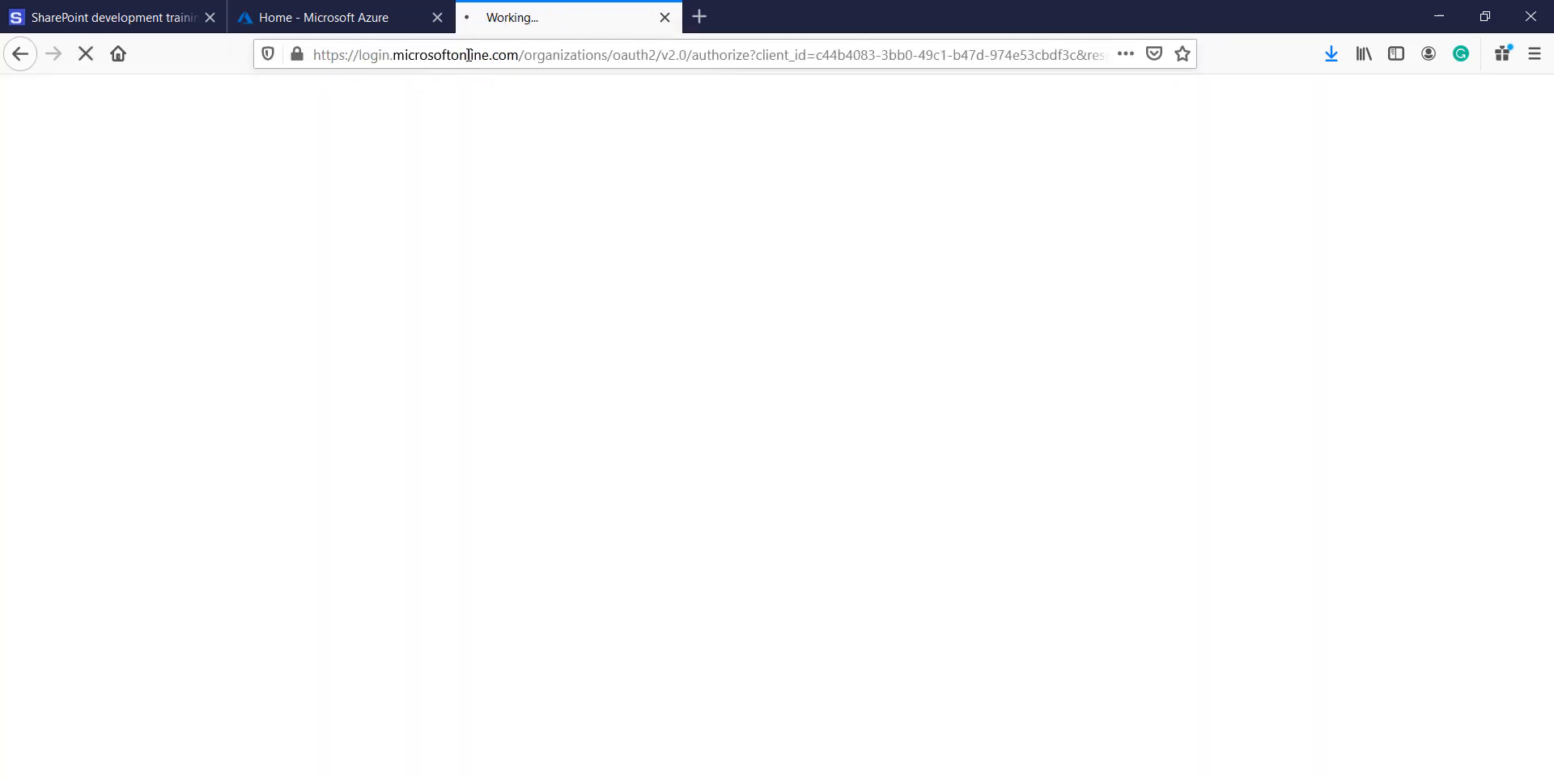
- Open Azure Active Directory in the Azure portal tab, and the Users list in the admin center tab
click(355, 3)
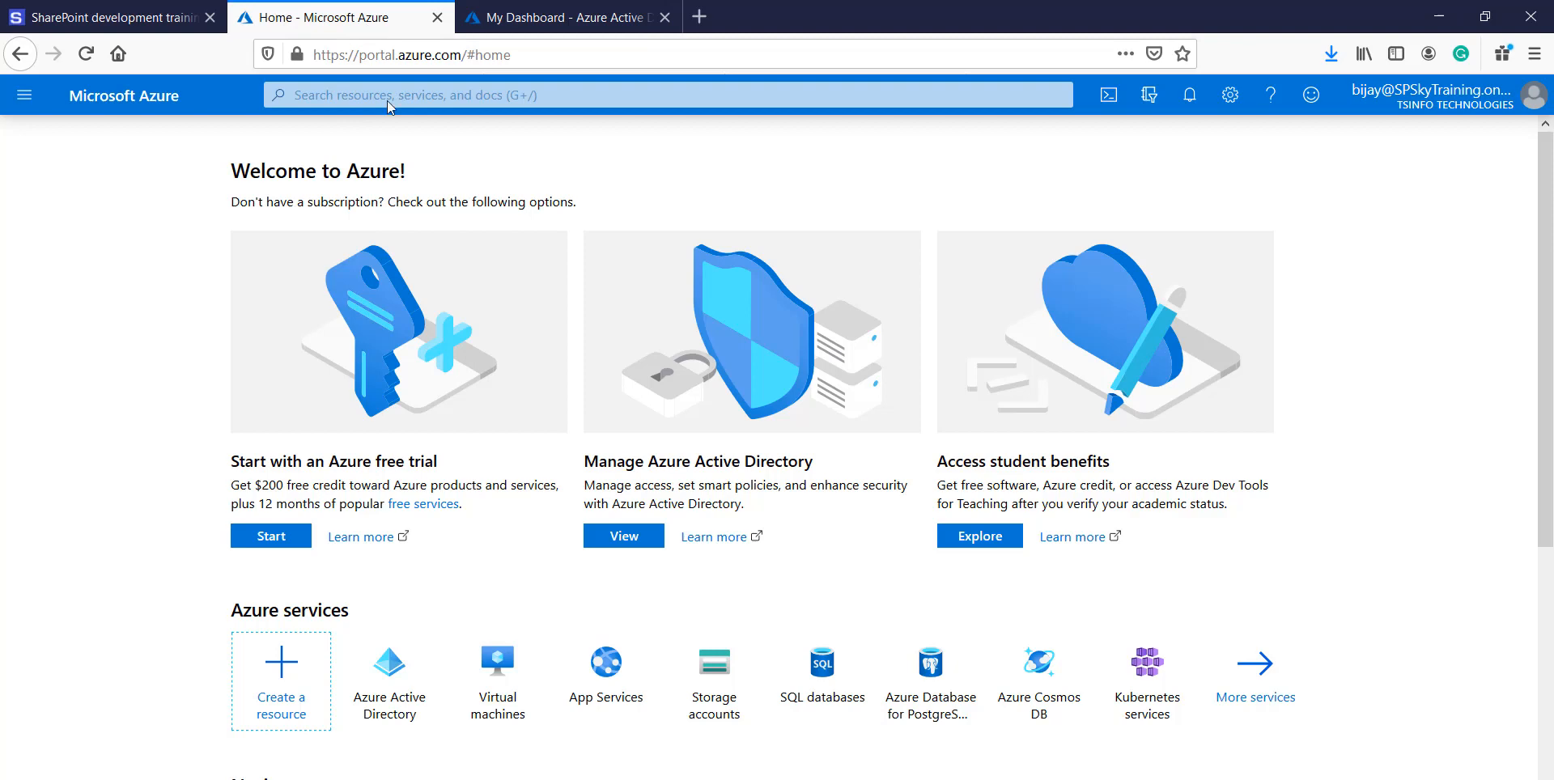
click(395, 701)
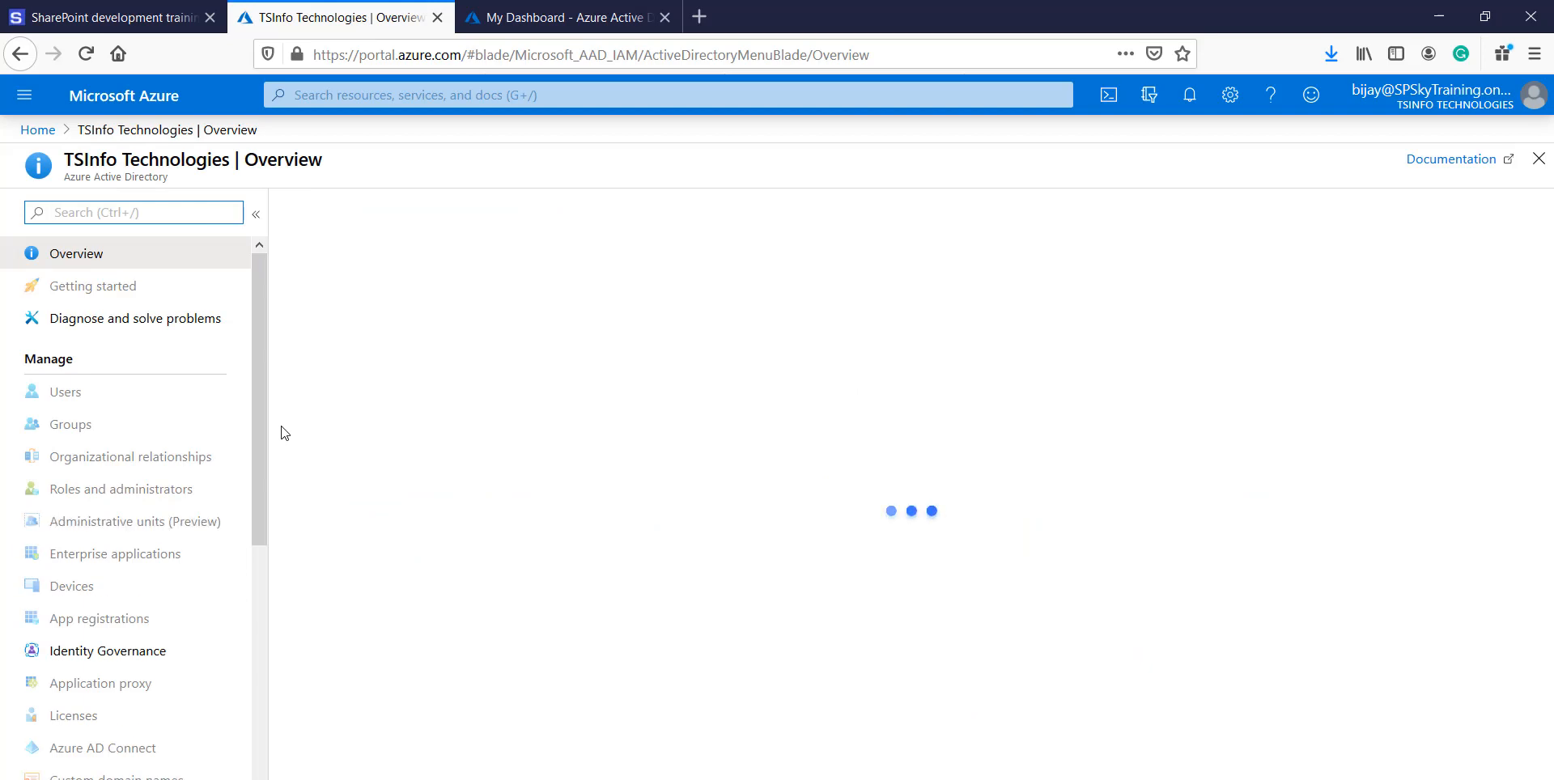
click(577, 18)
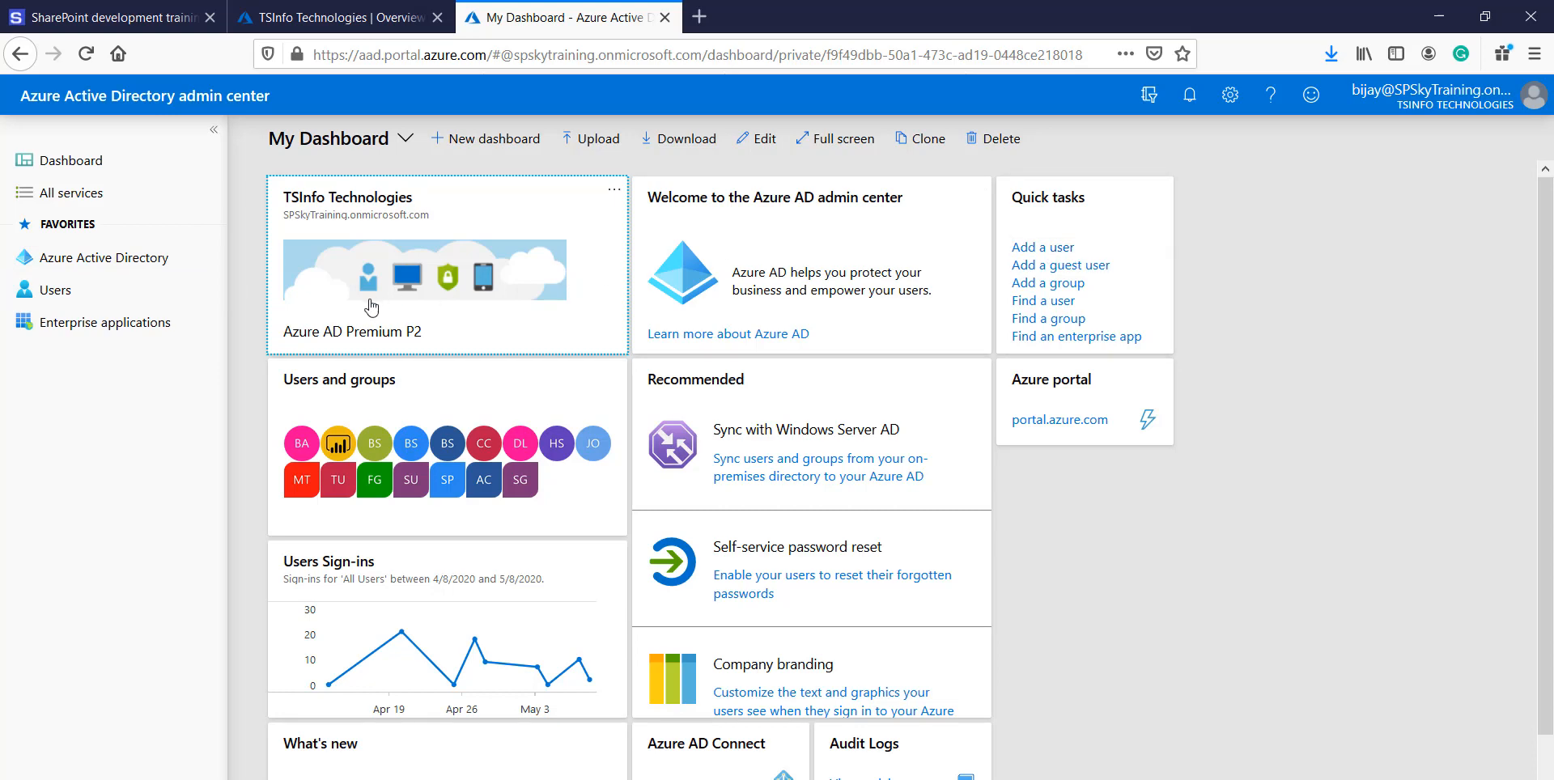
click(56, 293)
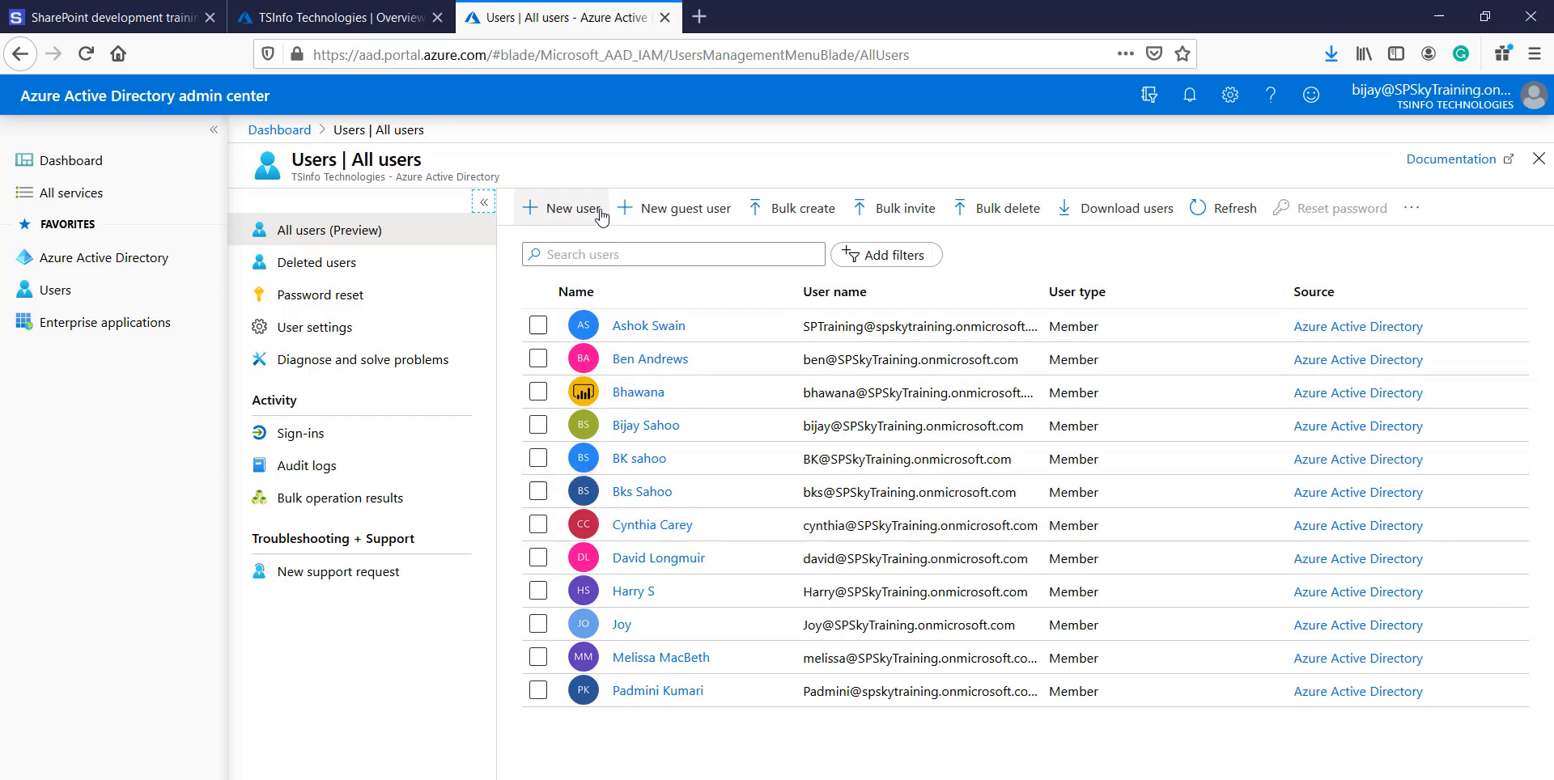
- Return to the Azure portal tab and start creating a new user from the directory's Users list
click(340, 18)
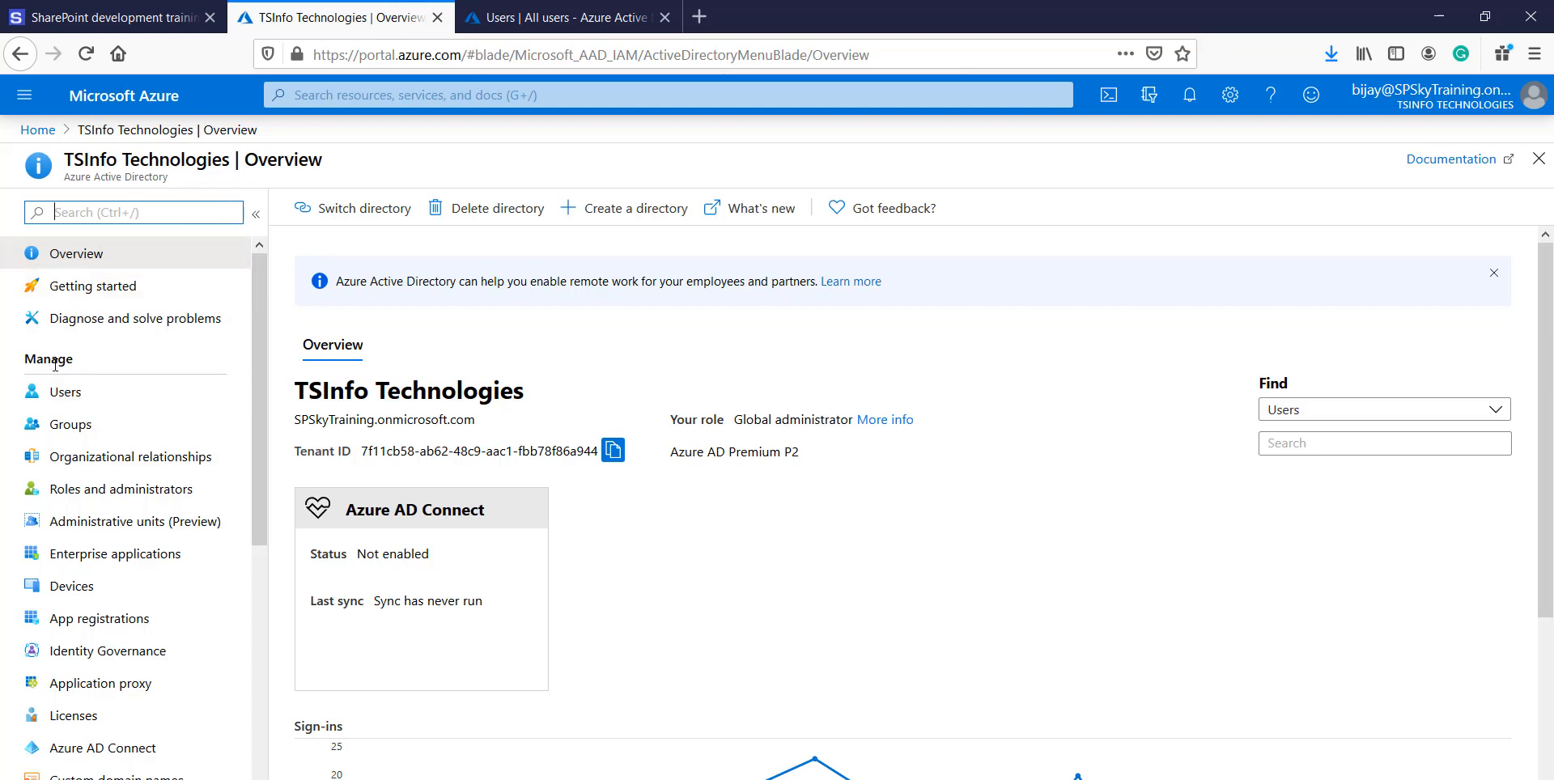
drag(25, 358, 97, 366)
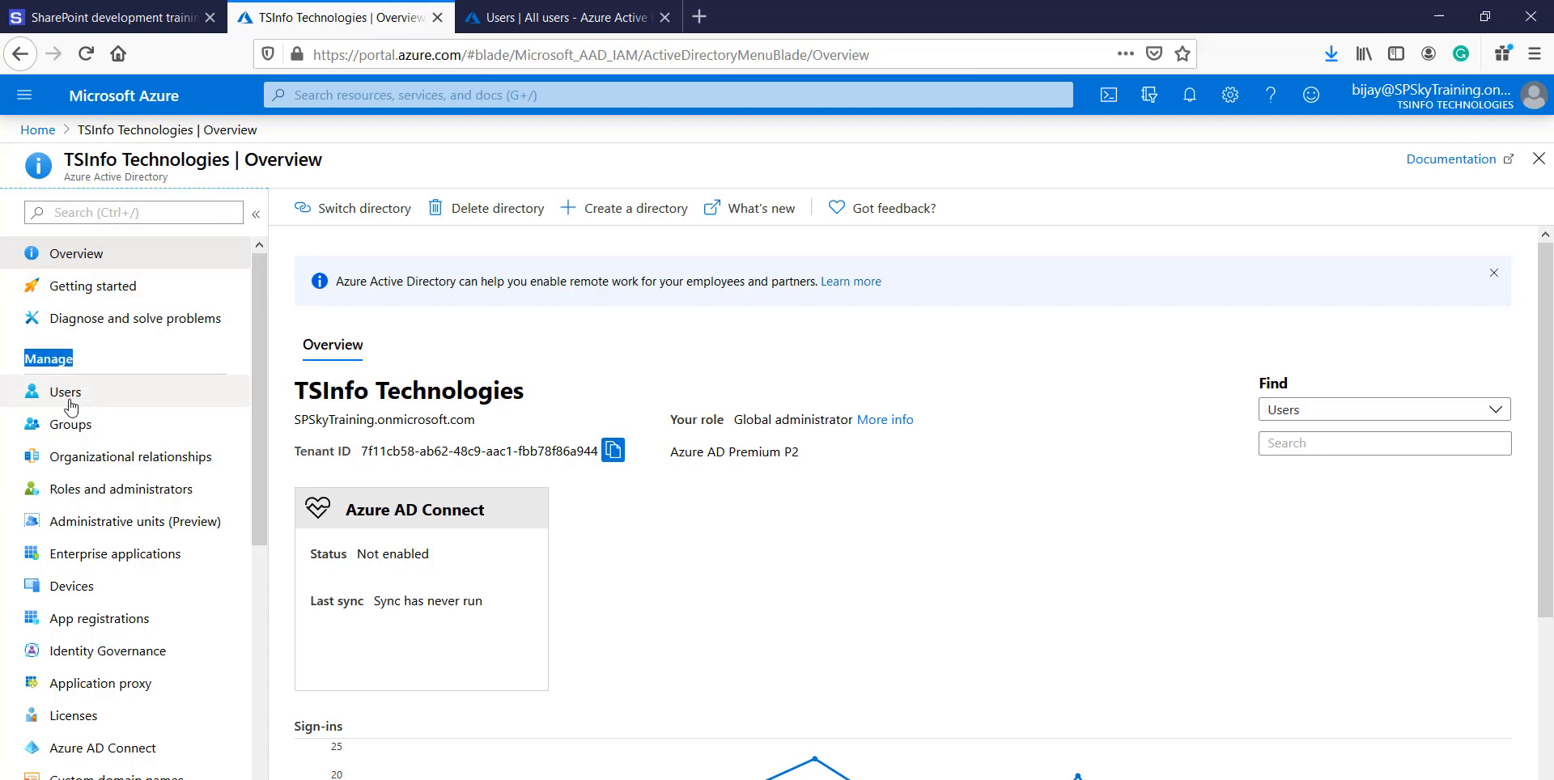
click(69, 399)
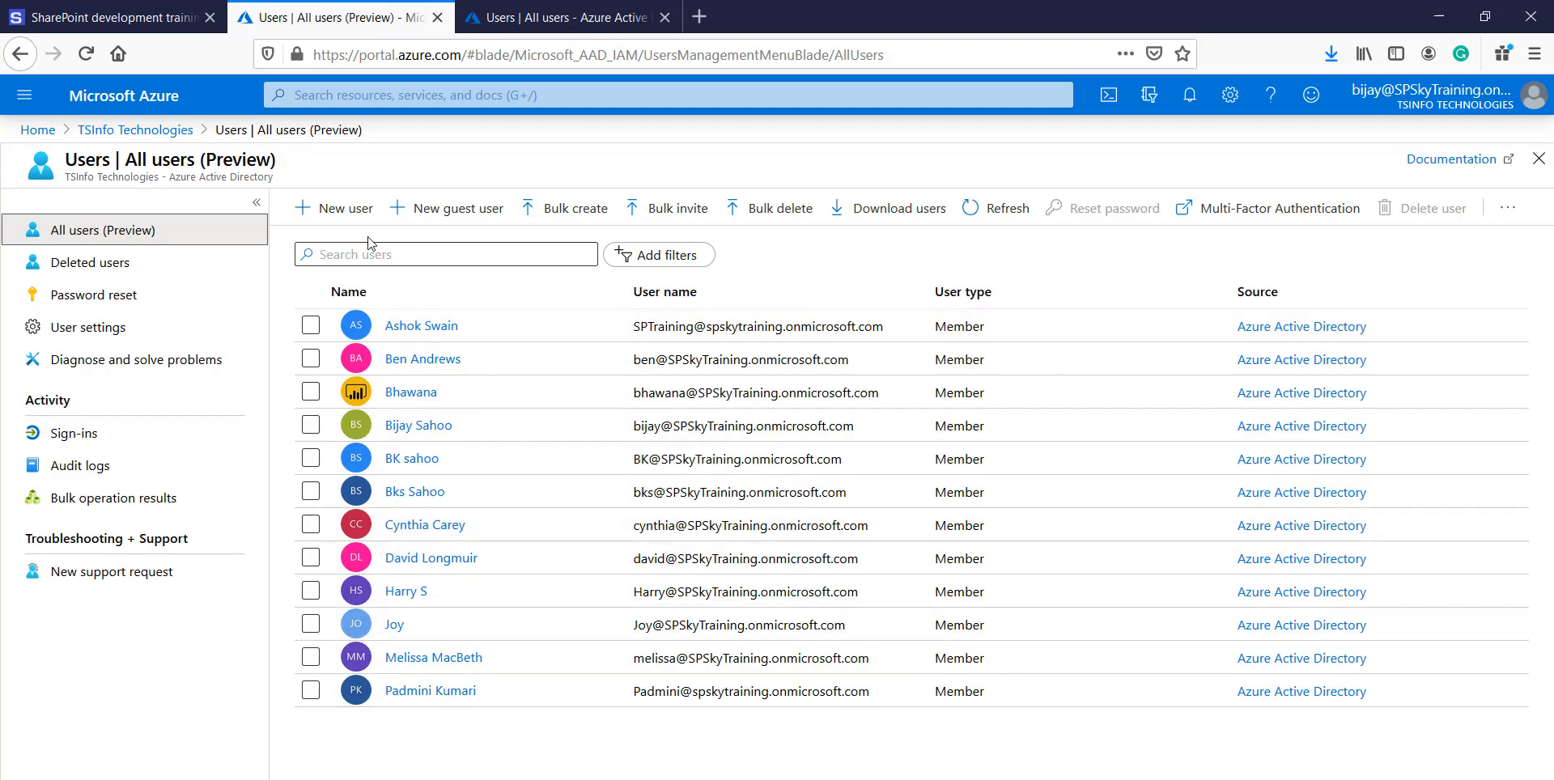
click(350, 213)
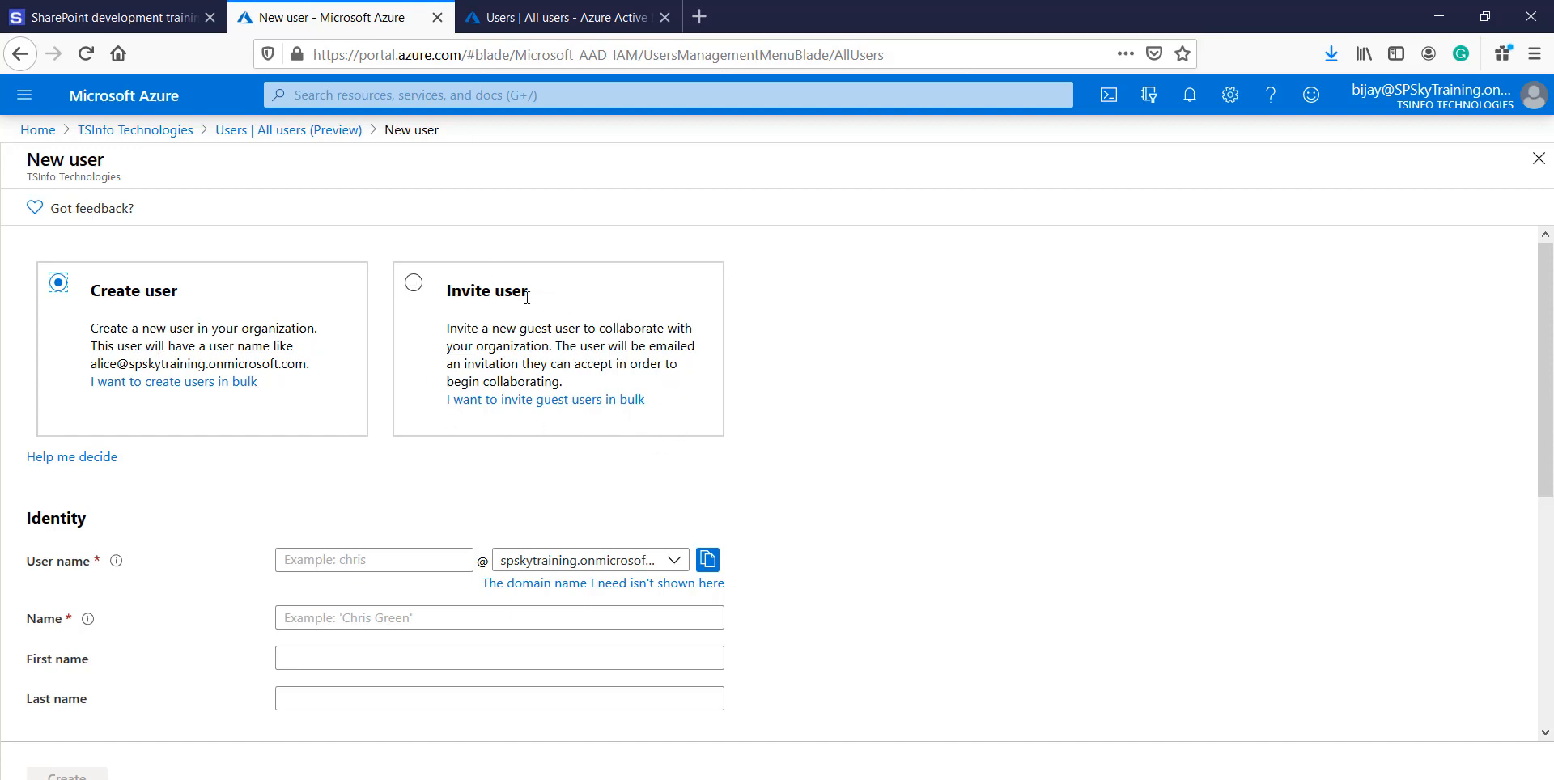
- Enter User15 as both the user name and the name in the new user's identity details
scroll(601, 331, down, 3)
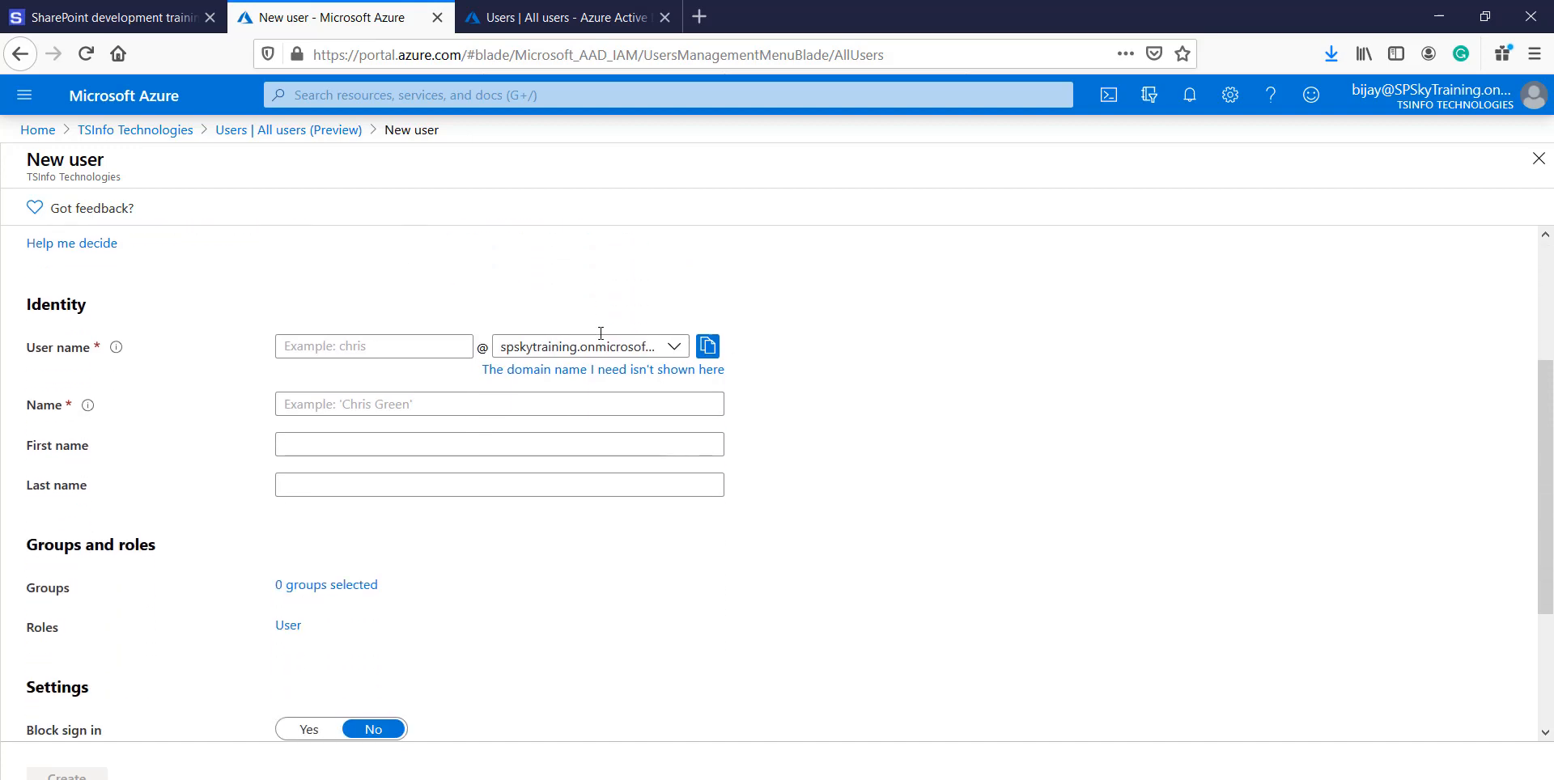
click(311, 351)
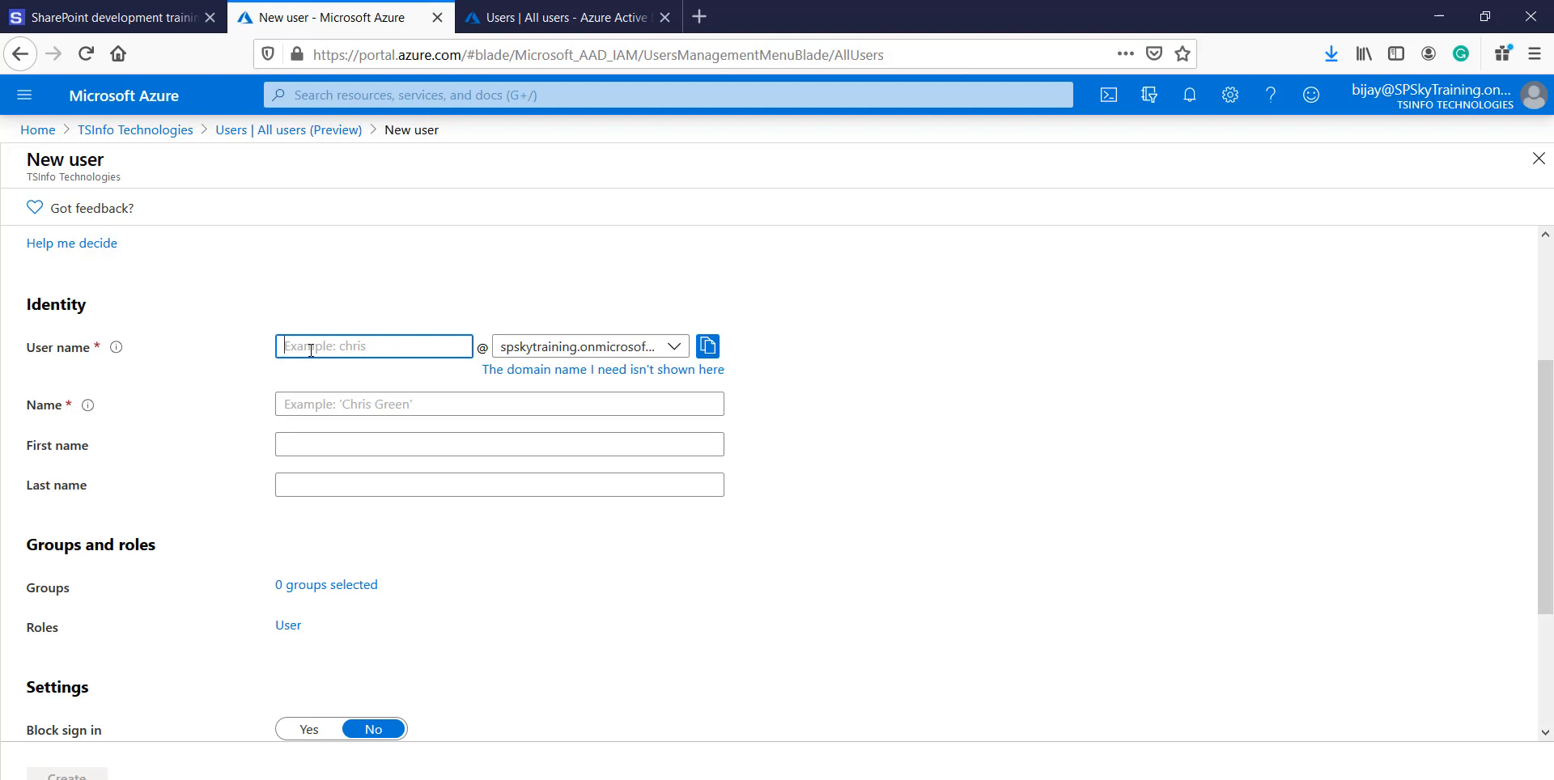
text(User15)
click(344, 409)
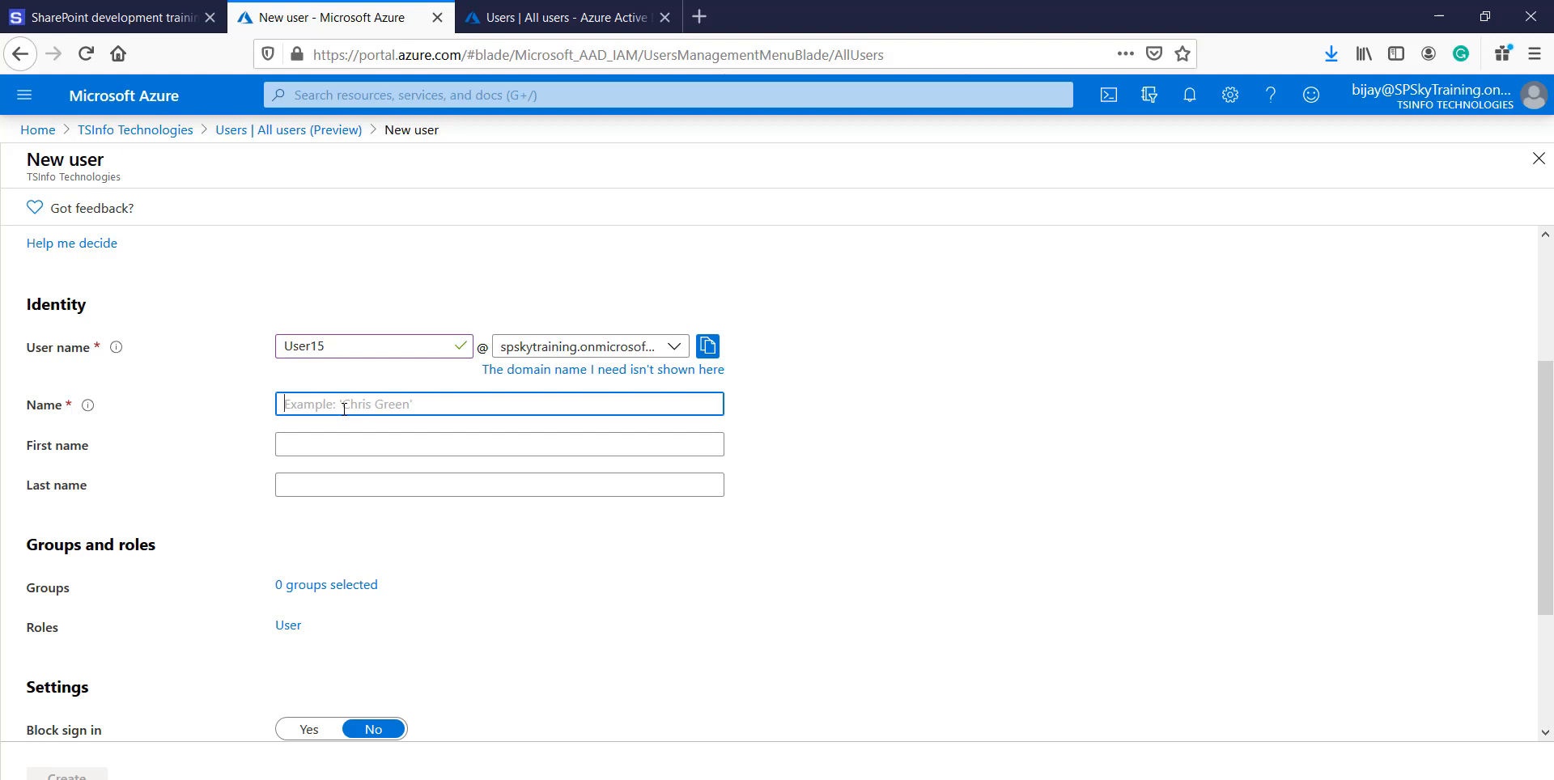
text(User15)
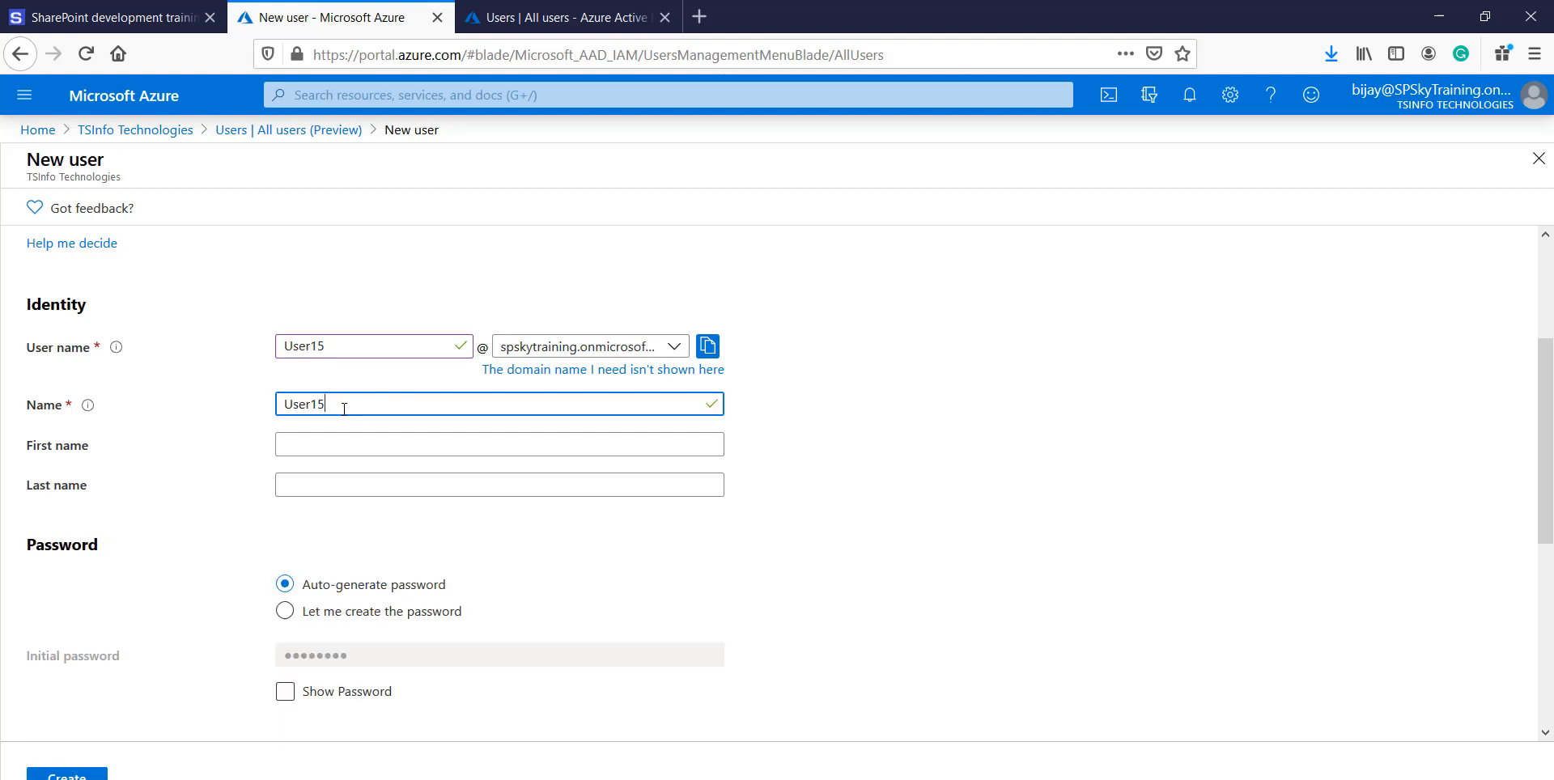
- Fill in first name User15 and last name S, and extend the new user's name to User15 S
key(Tab)
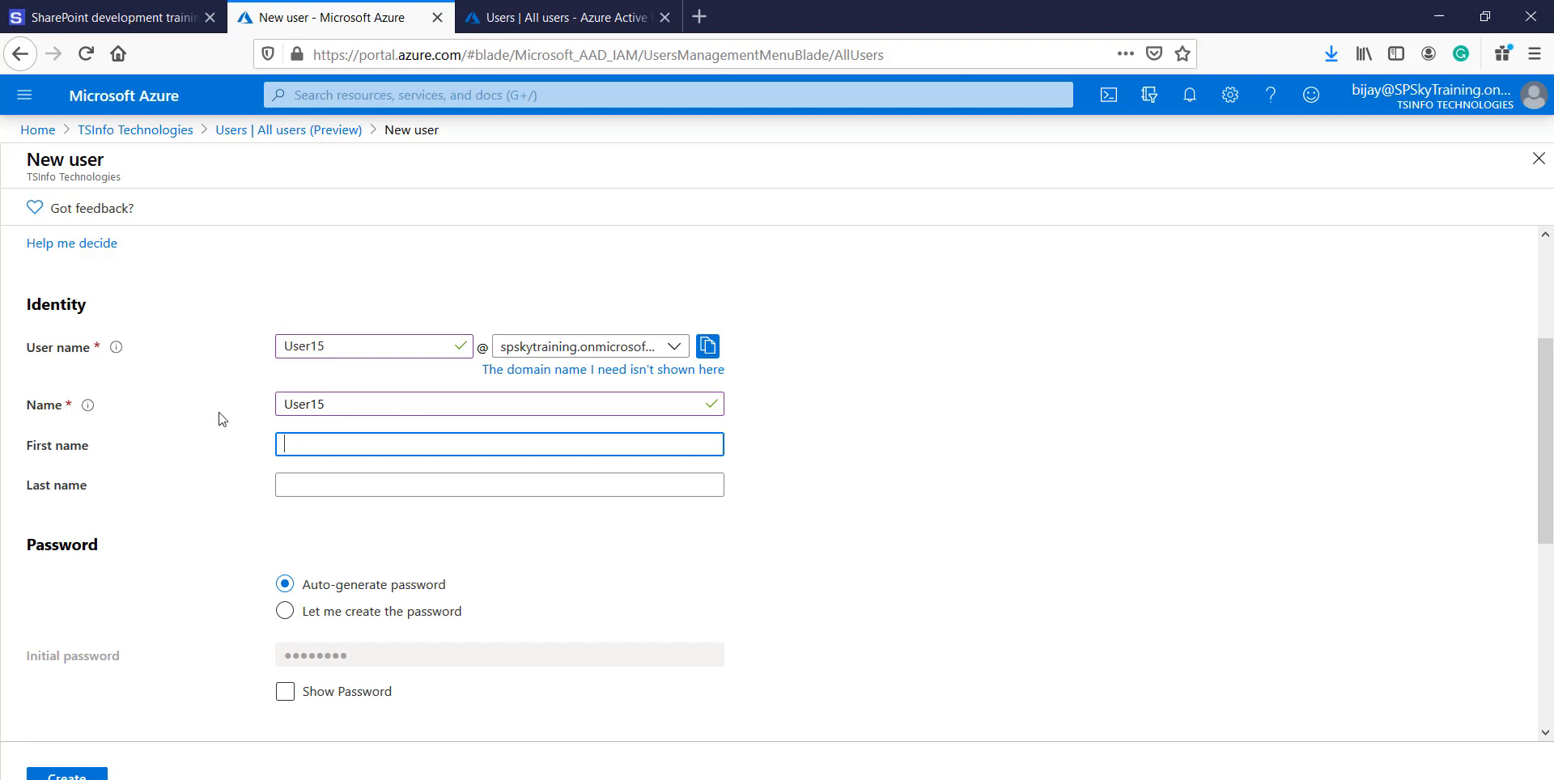
text(5)
click(315, 478)
text(S)
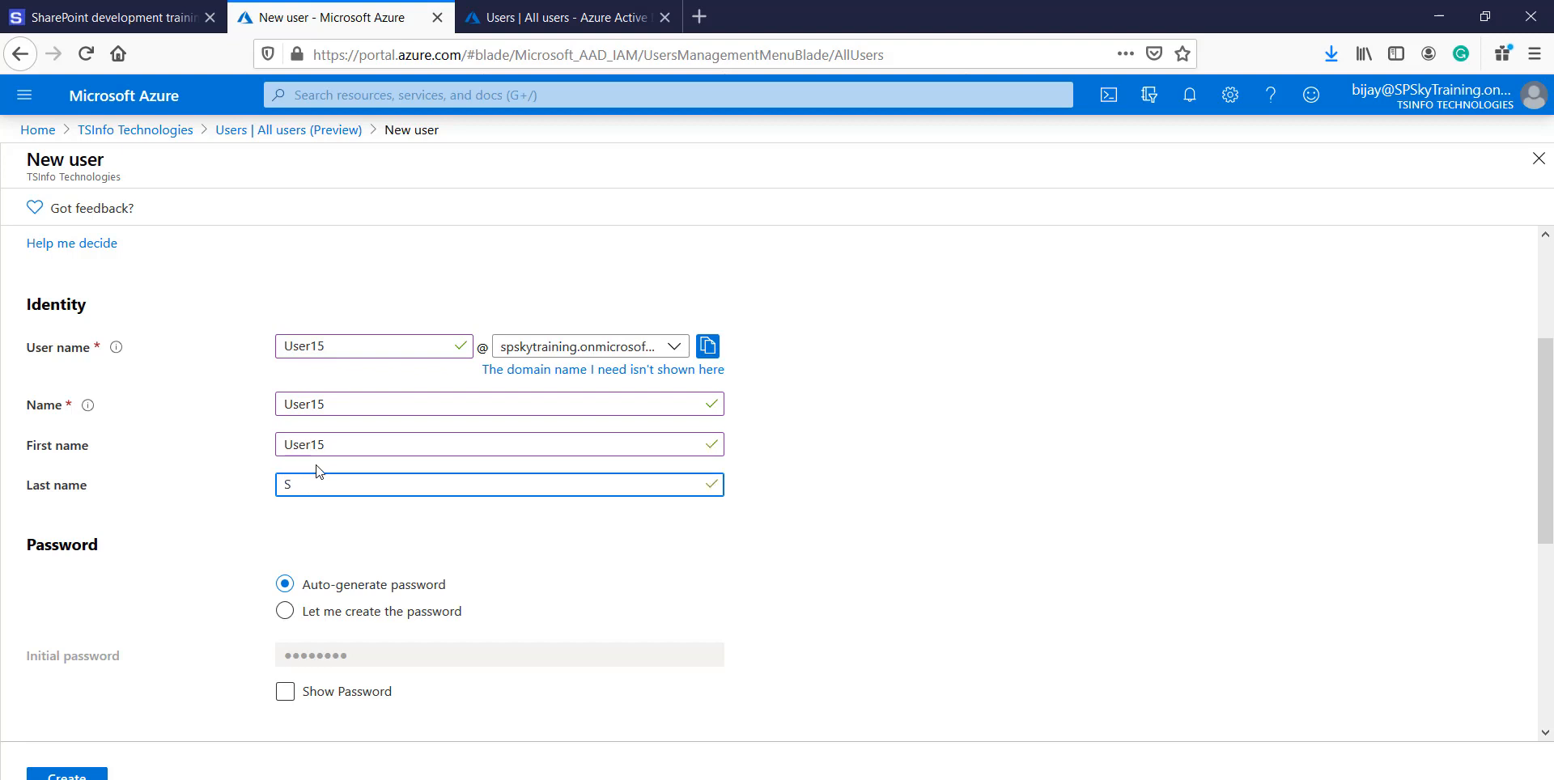
click(360, 417)
text(S)
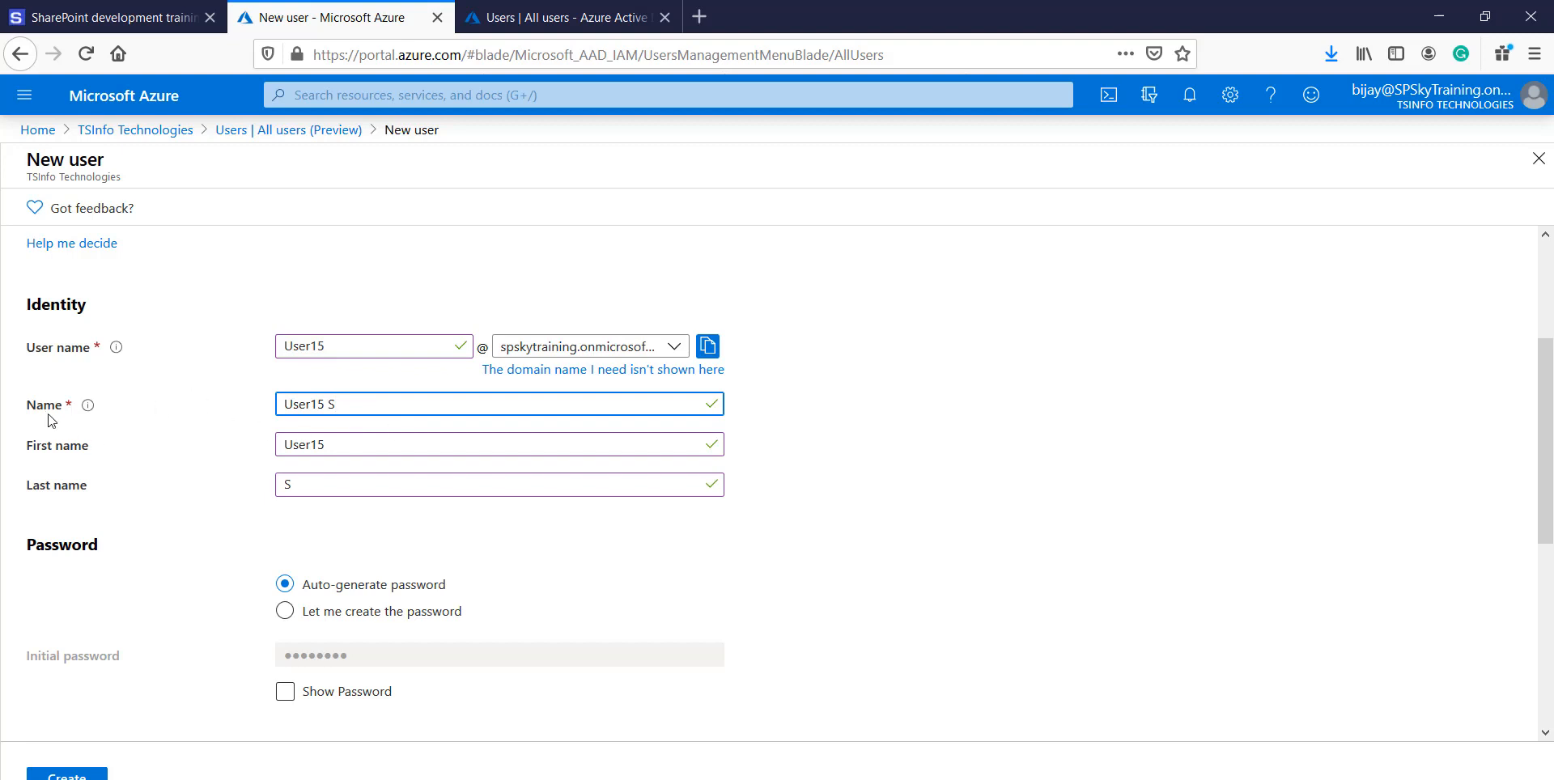
- Make the new user a member of the Finance Group
mouse_move(95, 418)
scroll(387, 571, down, 3)
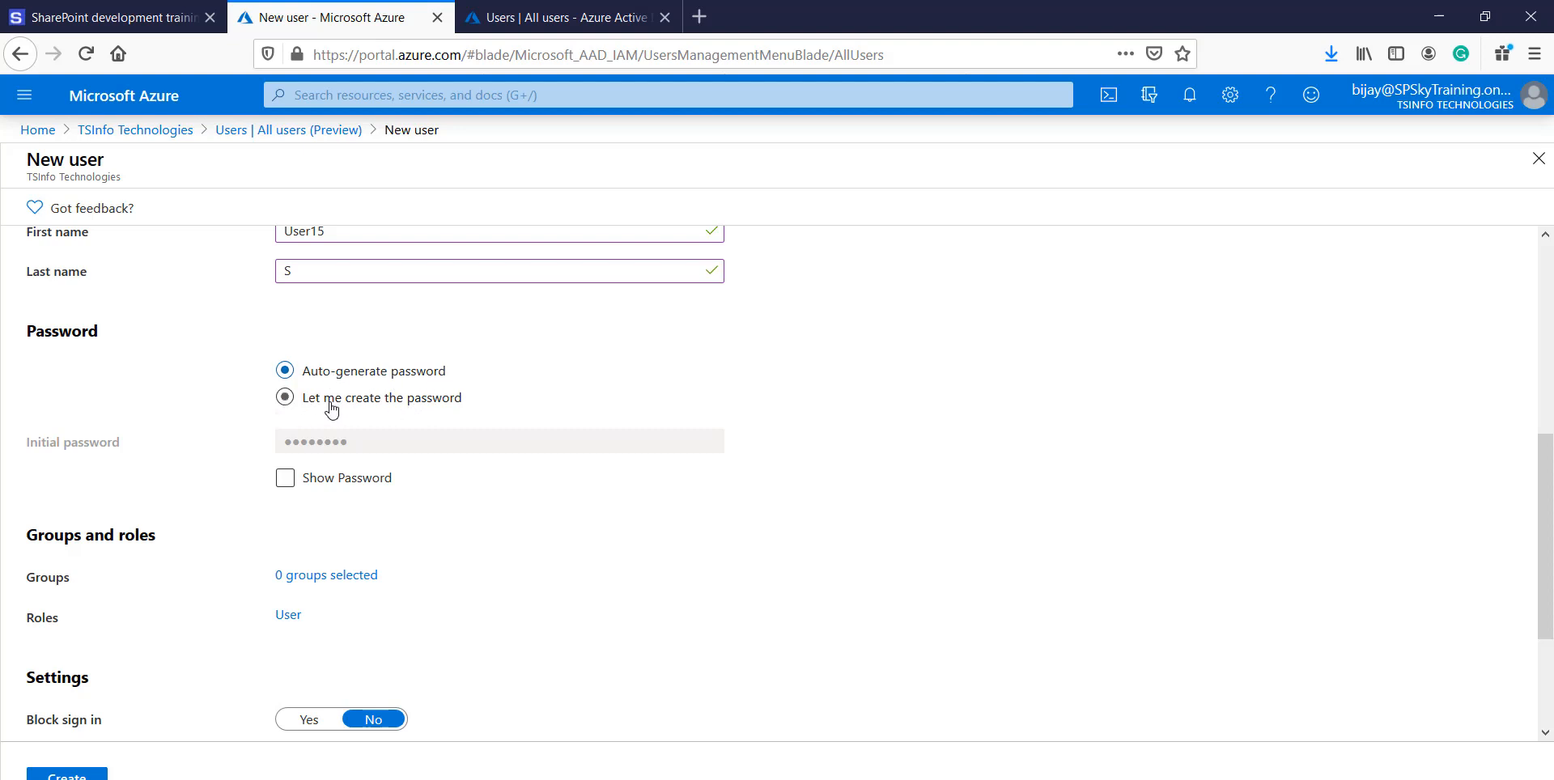
click(357, 479)
scroll(431, 547, down, 3)
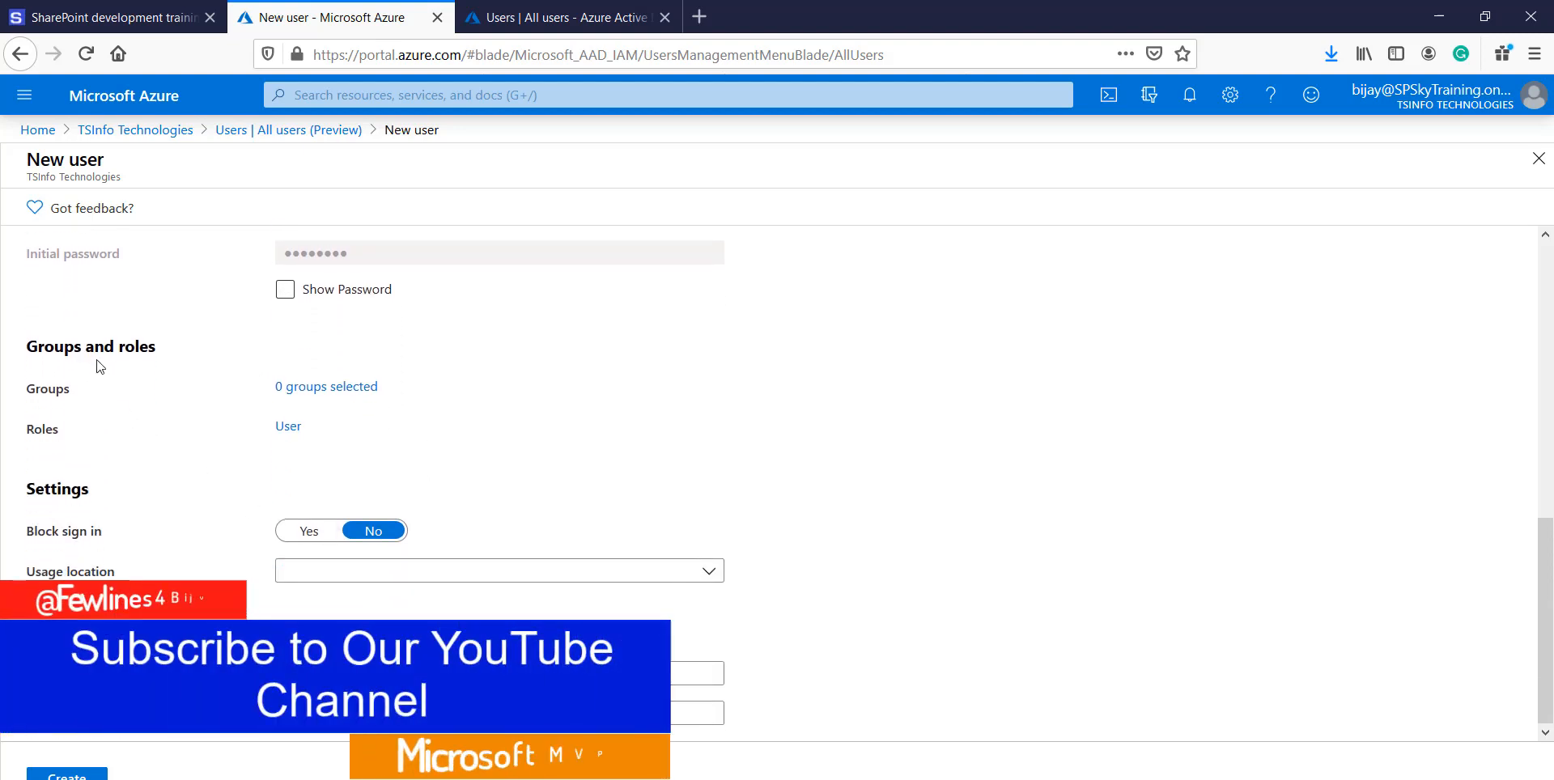
click(301, 387)
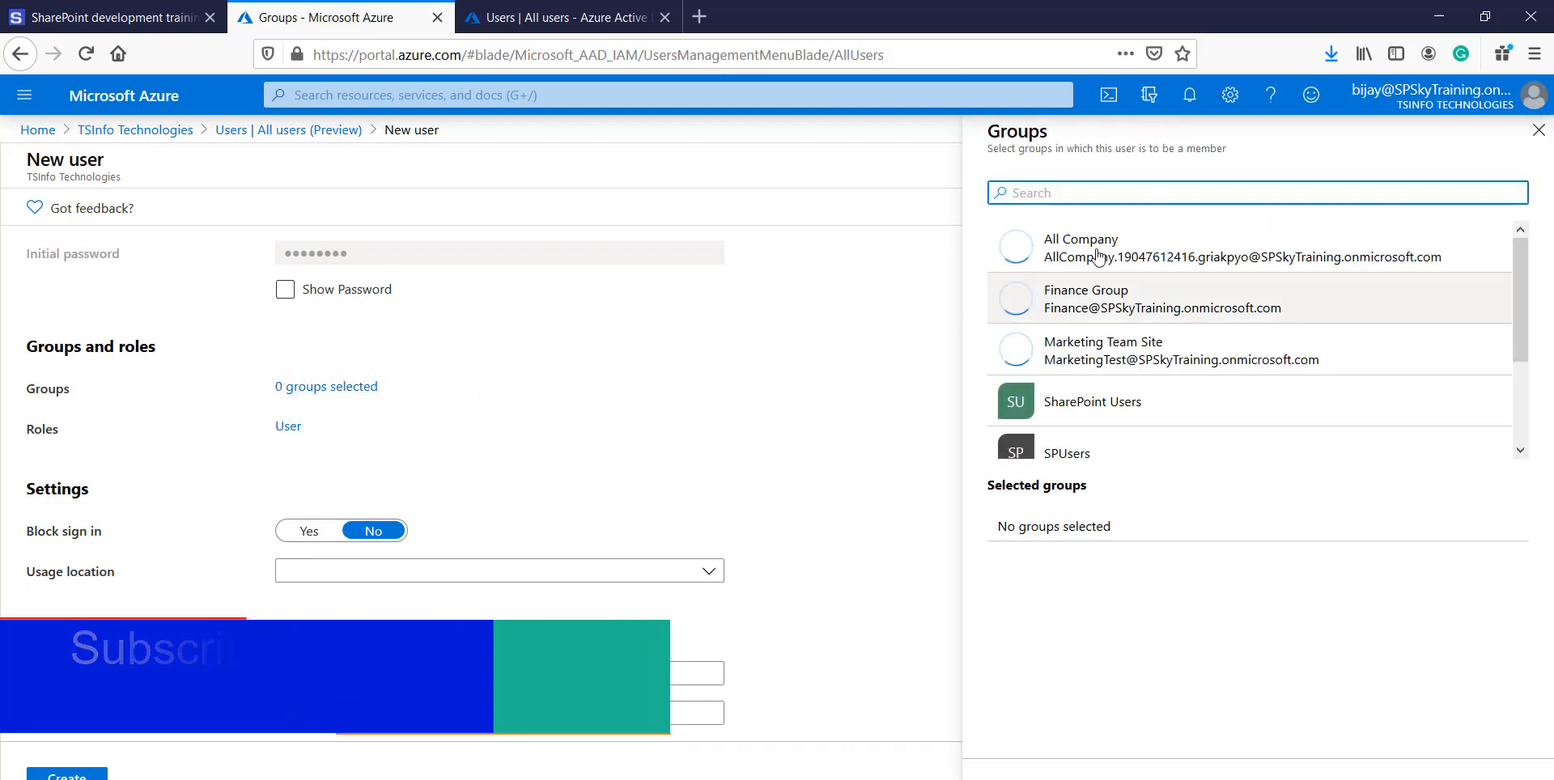
scroll(1151, 439, down, 2)
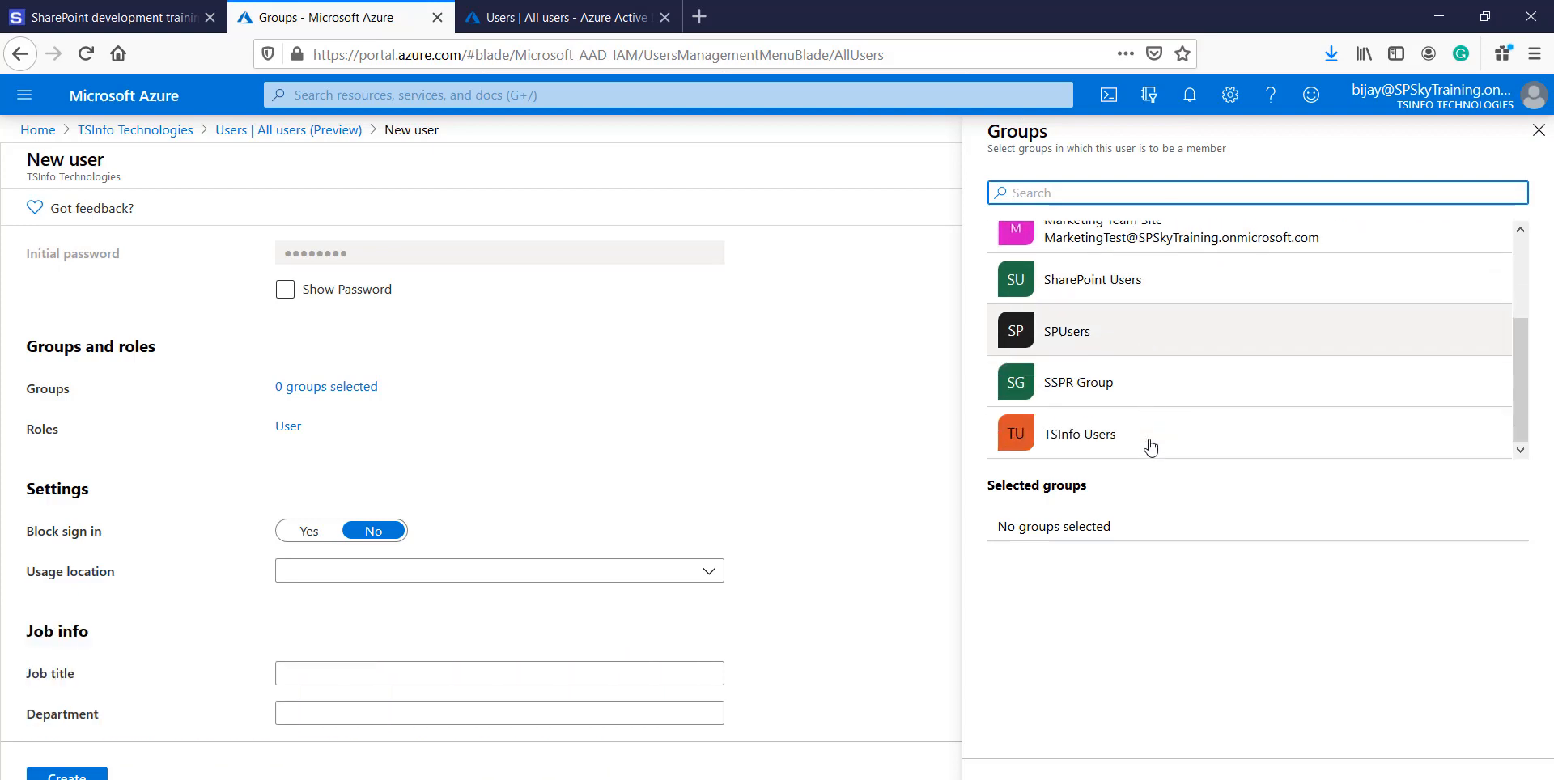
scroll(1150, 412, up, 3)
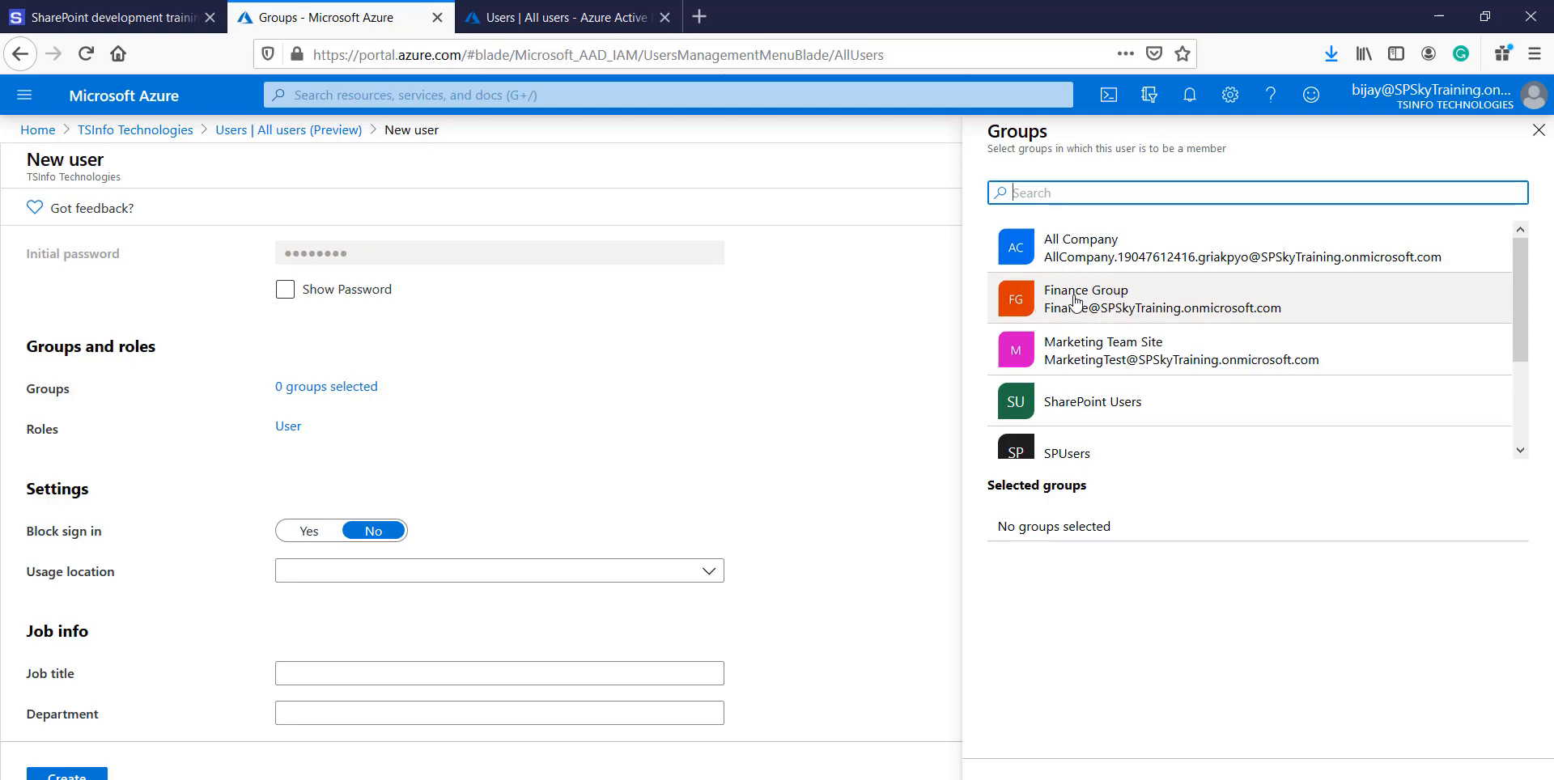
click(1117, 308)
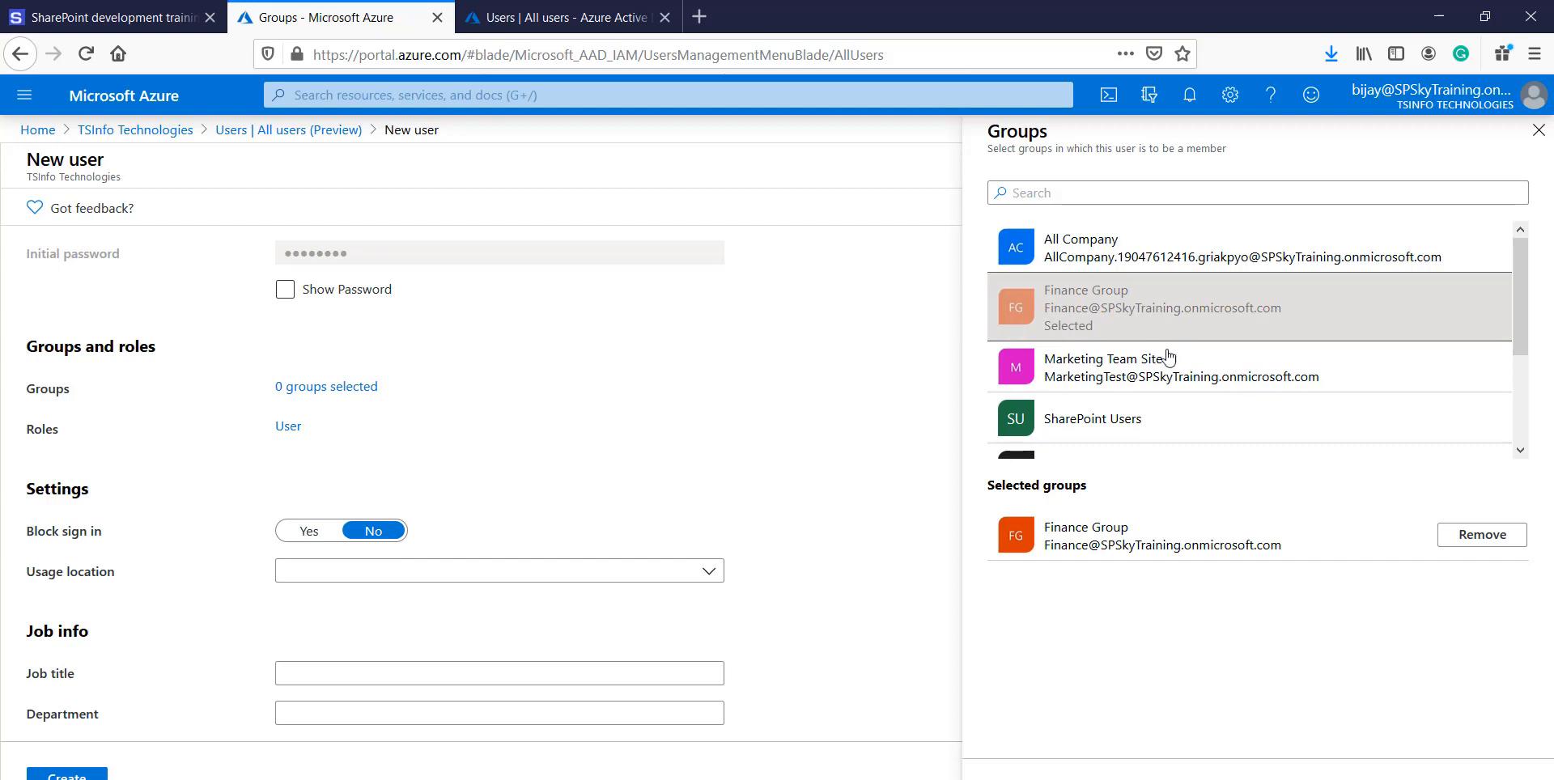
click(981, 764)
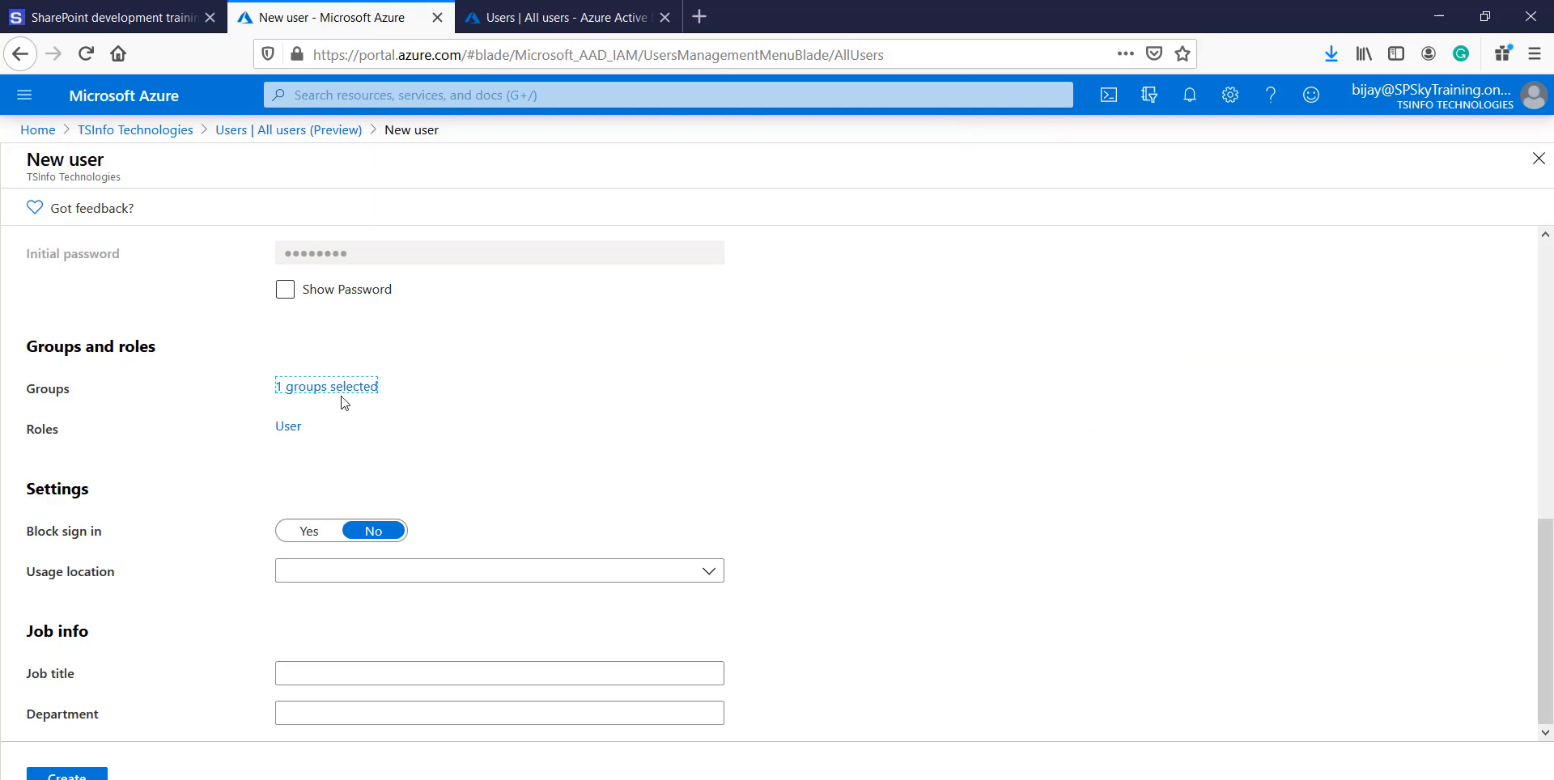
- Assign the Password administrator directory role to the new user
click(287, 428)
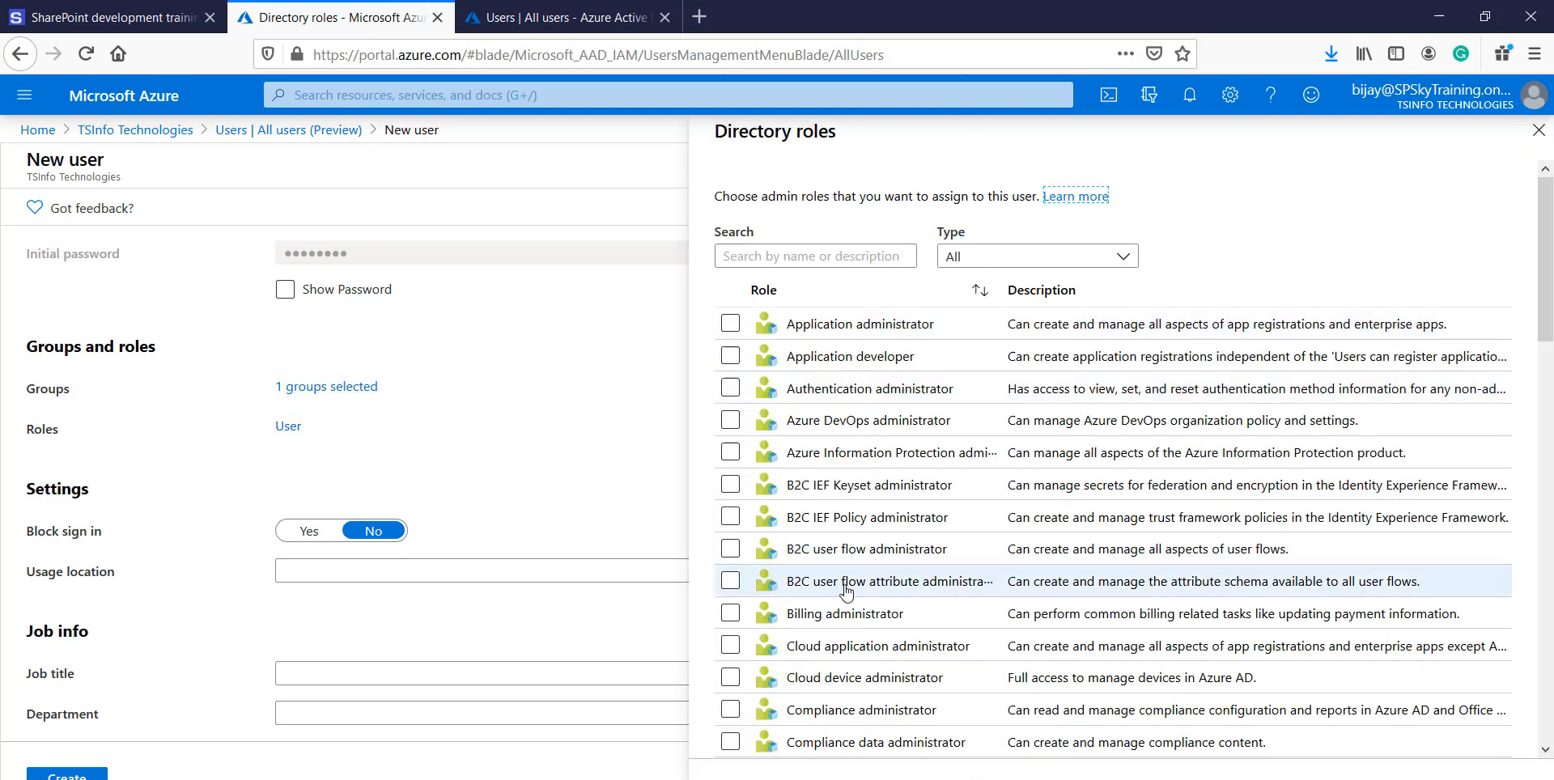
scroll(846, 593, down, 10)
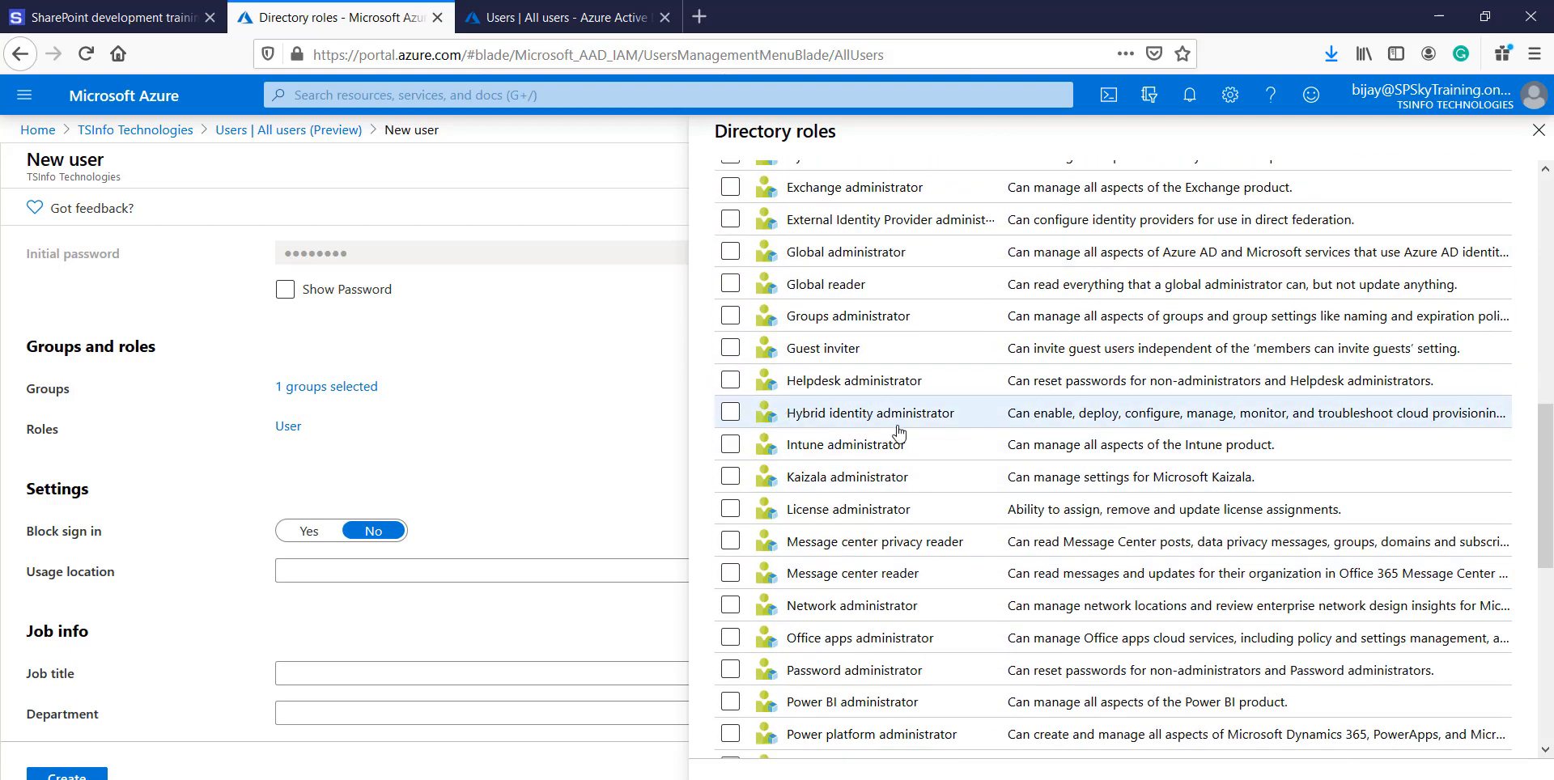
scroll(896, 489, down, 3)
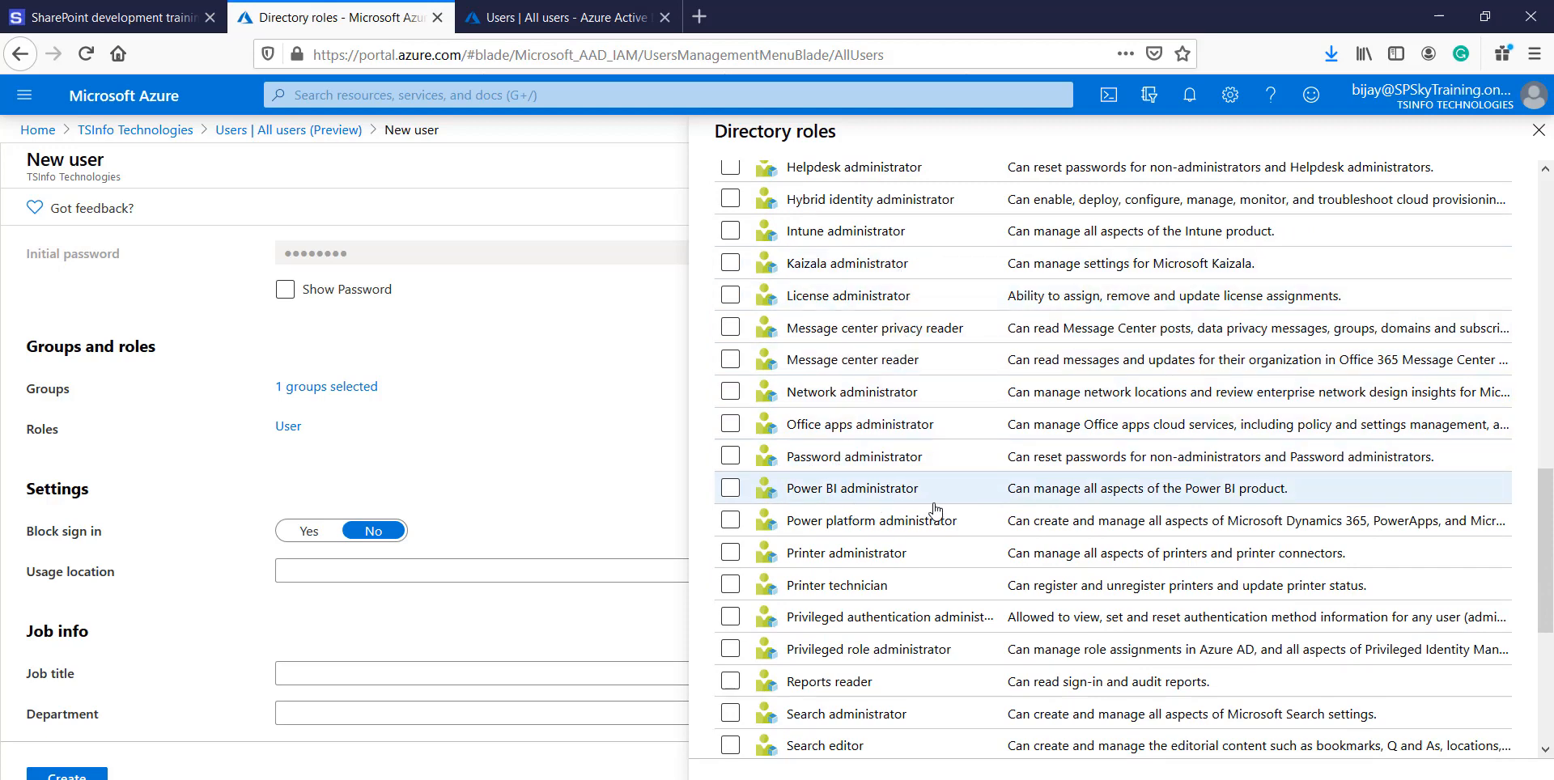
click(730, 458)
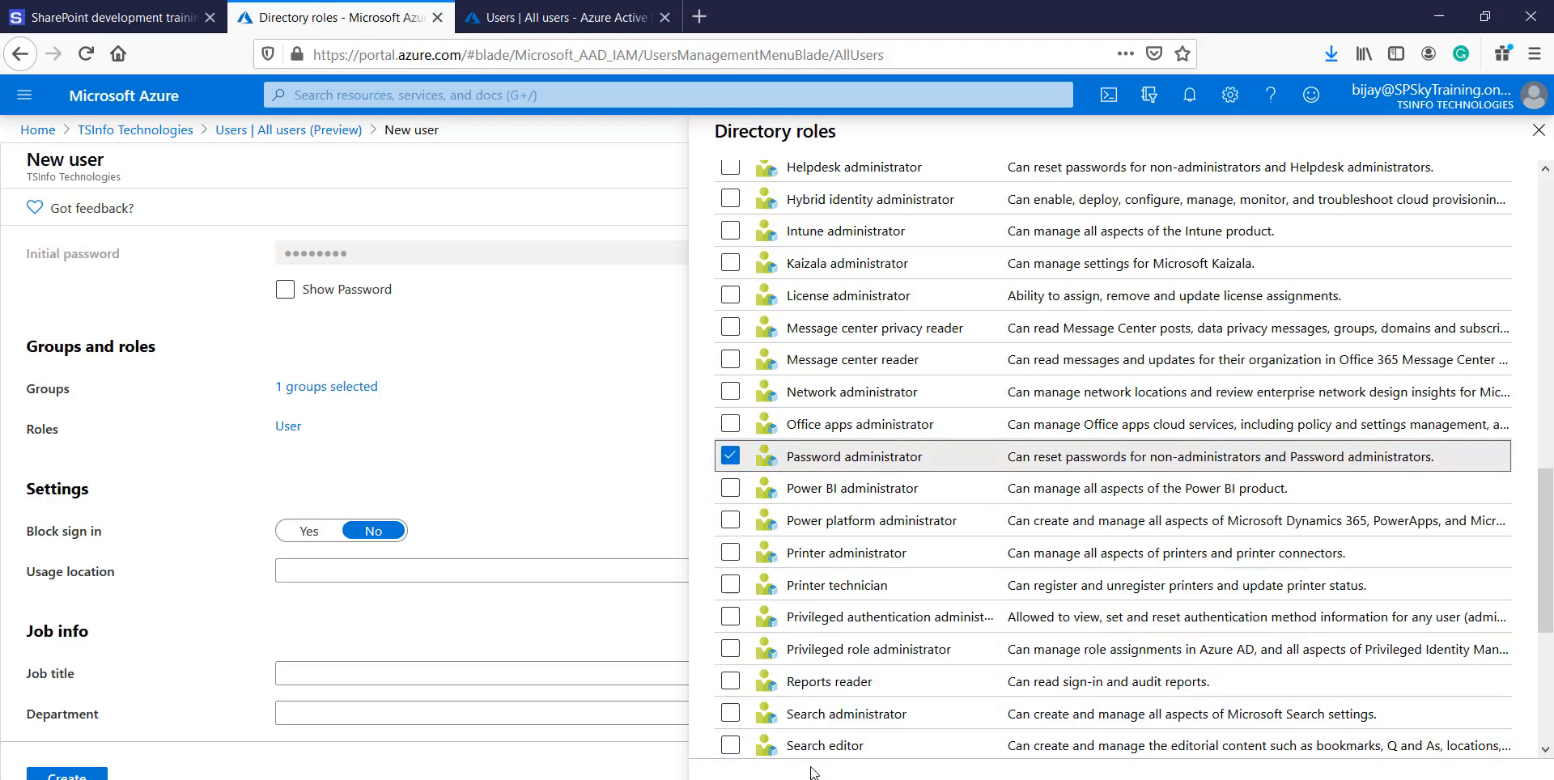
scroll(825, 583, down, 3)
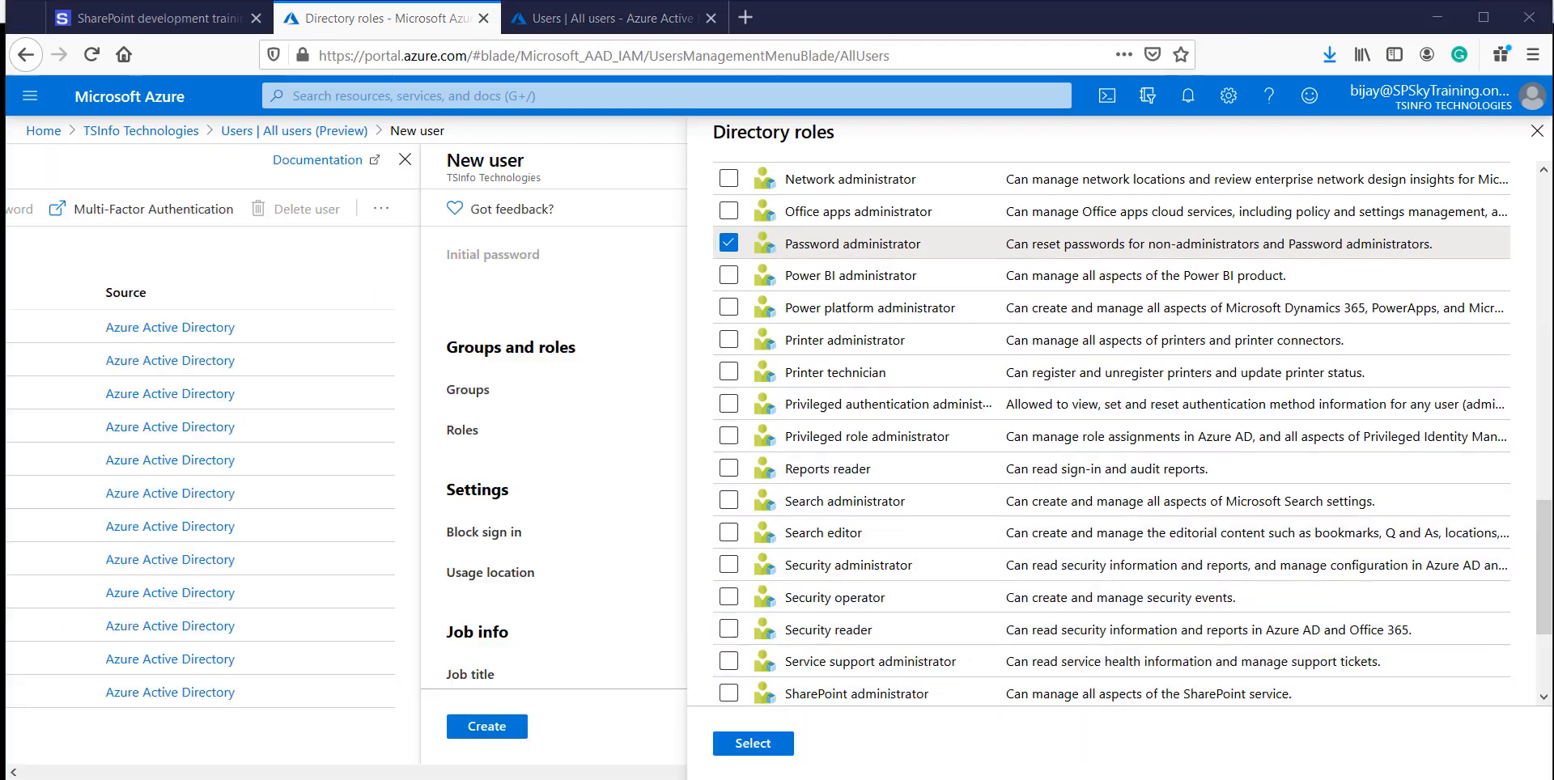
click(745, 742)
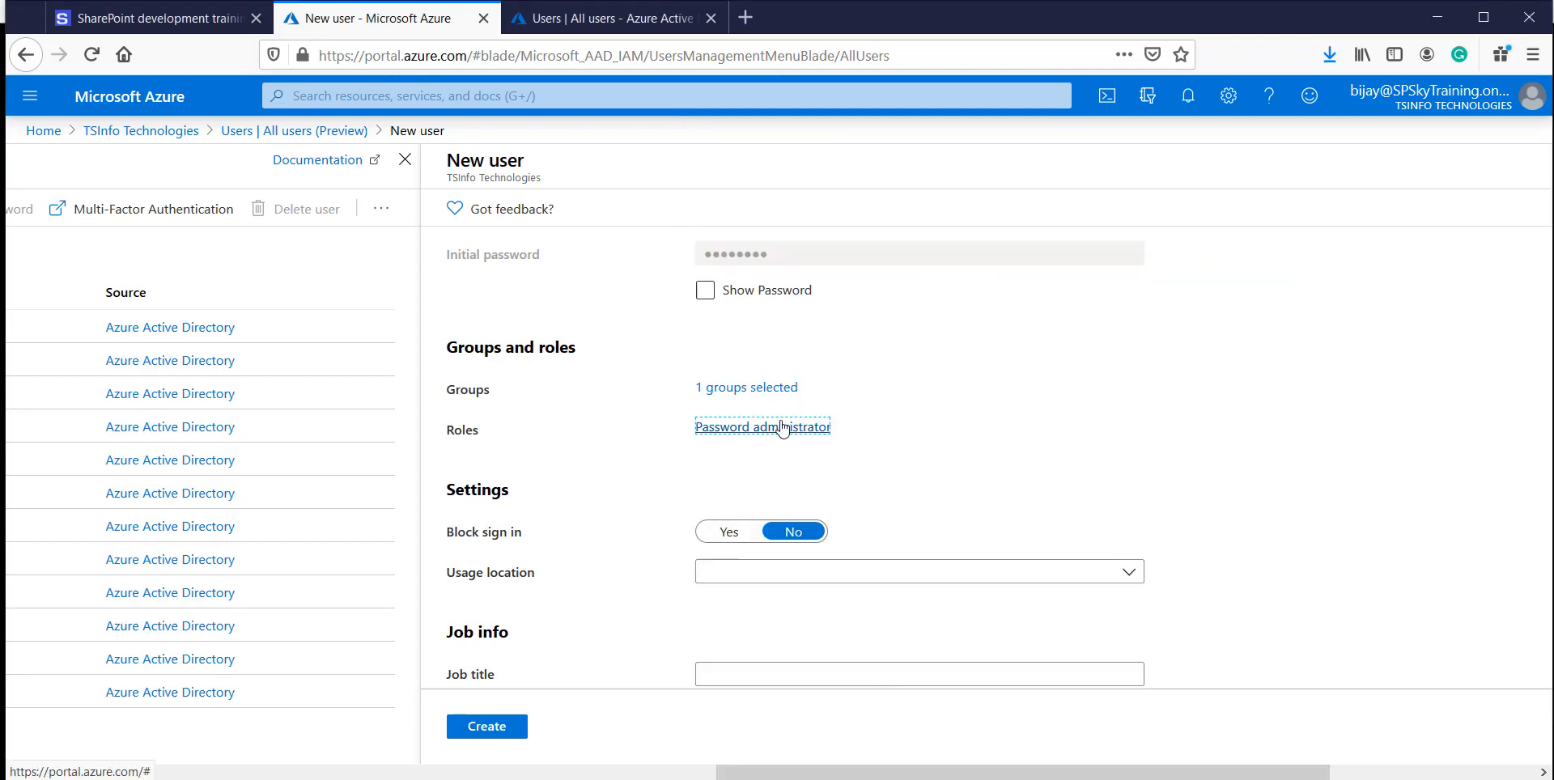
- Back out of closing the new user form so its unsaved edits are kept, and maximize the browser window
click(404, 159)
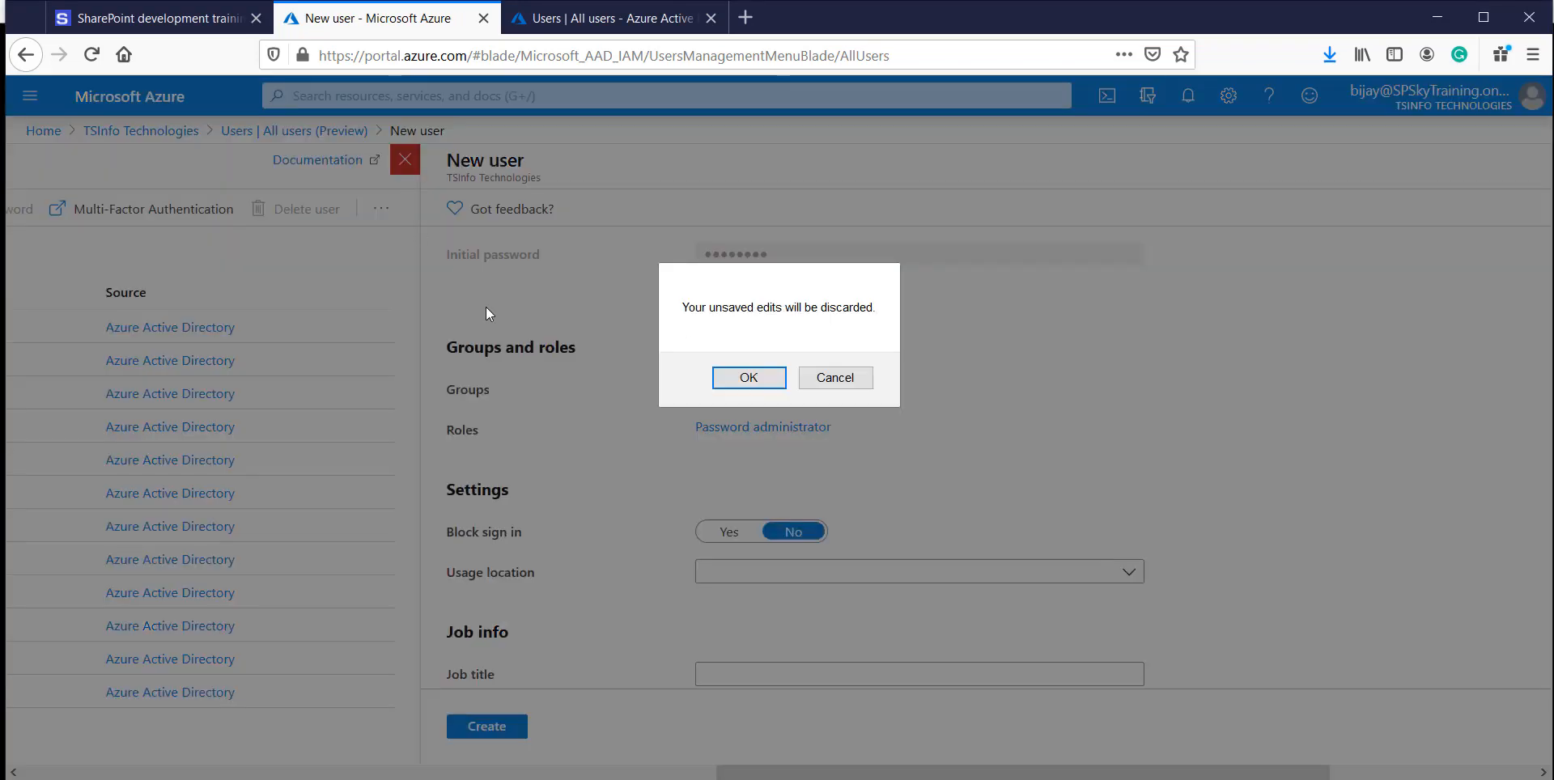
click(836, 385)
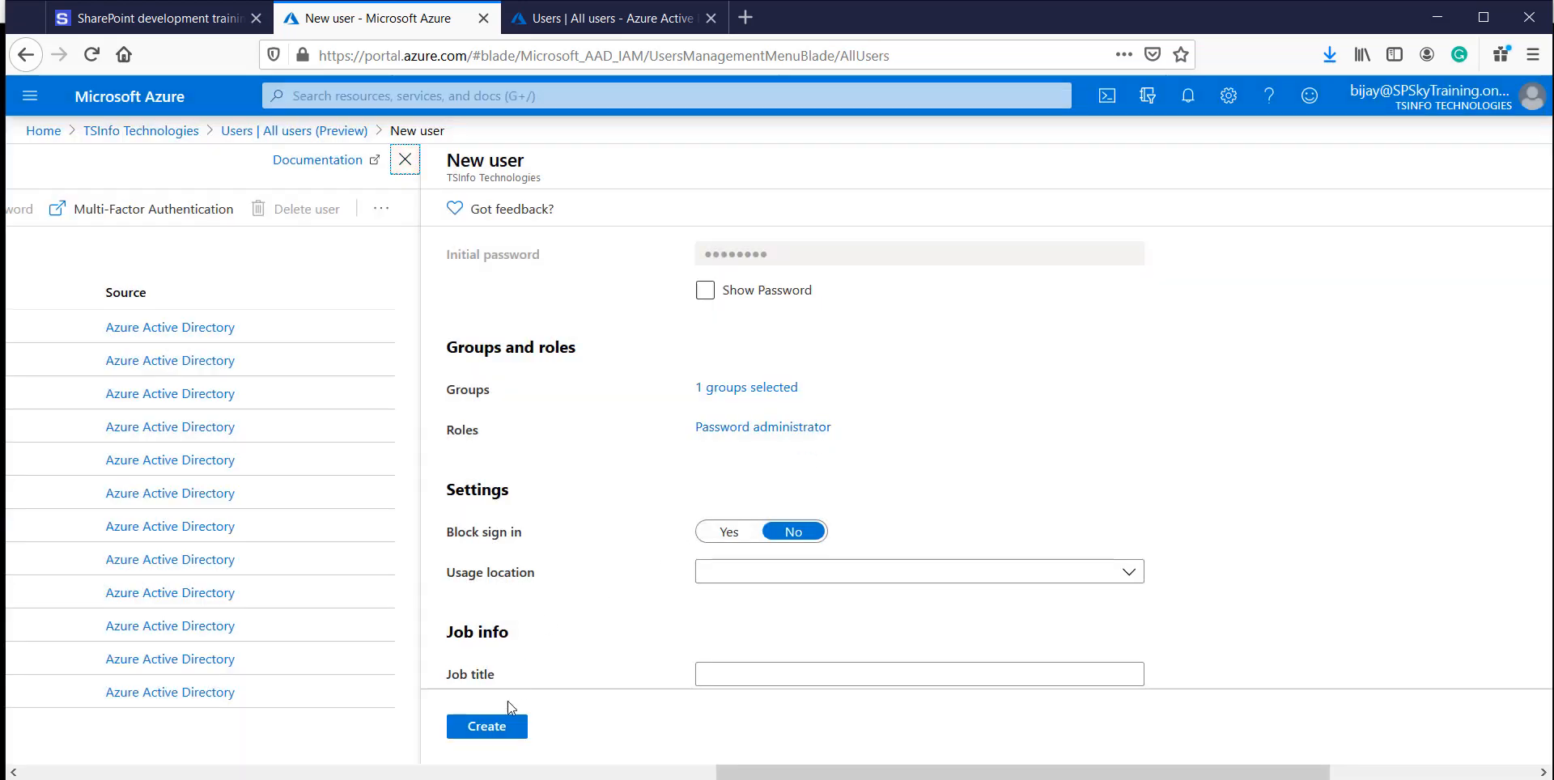
scroll(773, 522, down, 1)
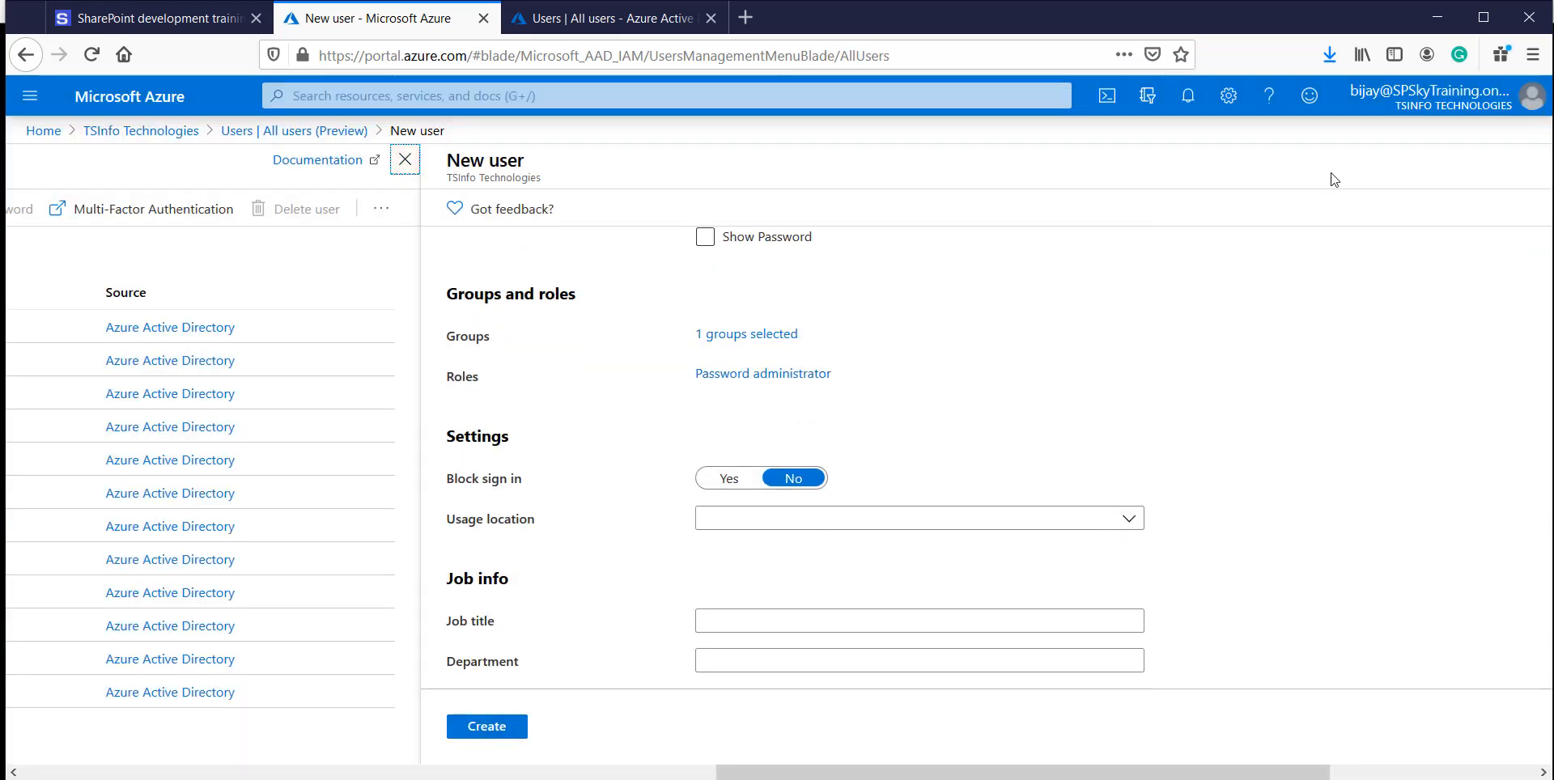
click(1484, 17)
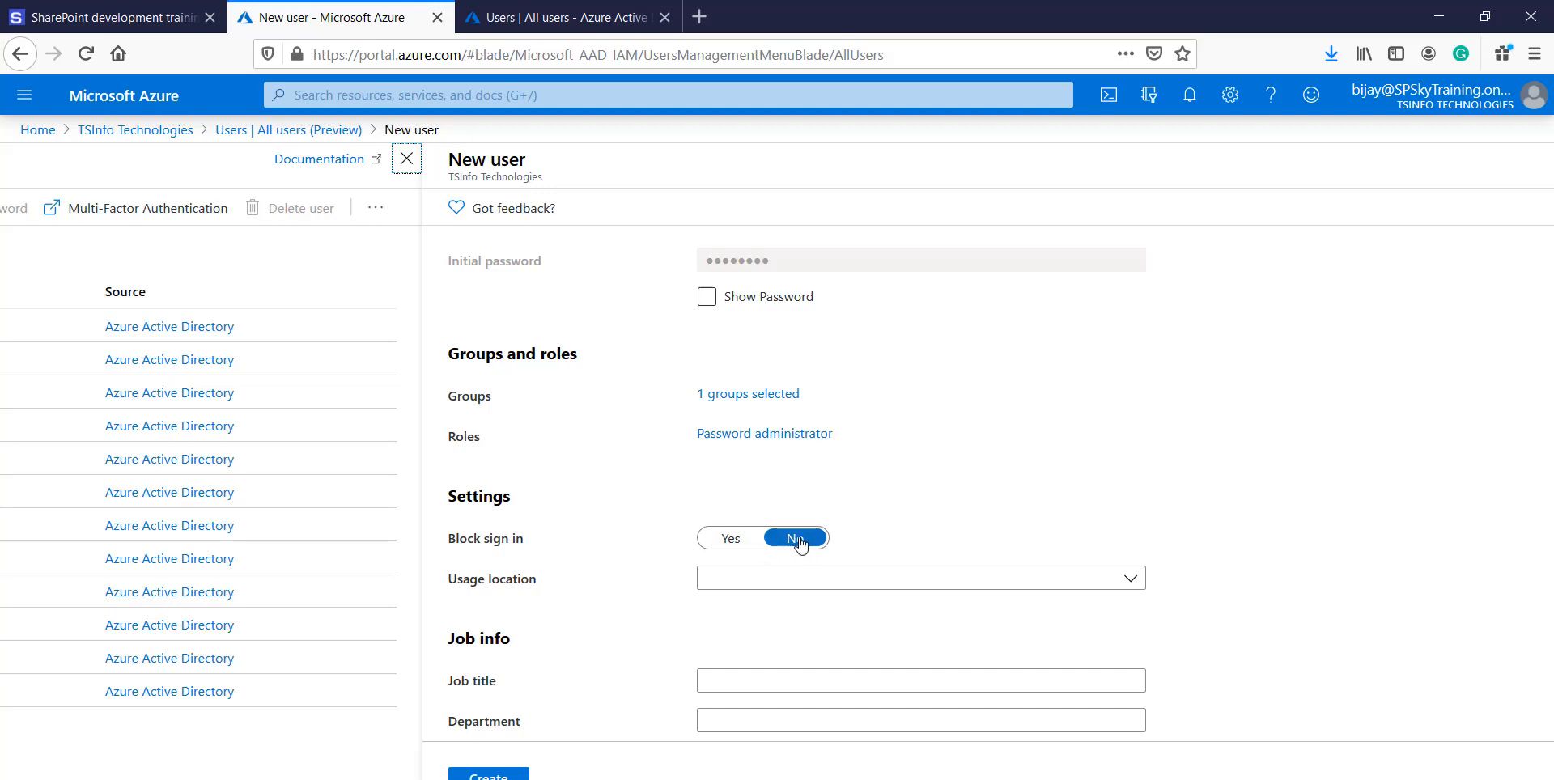
- Set the new user's usage location to India
scroll(793, 615, down, 1)
click(800, 575)
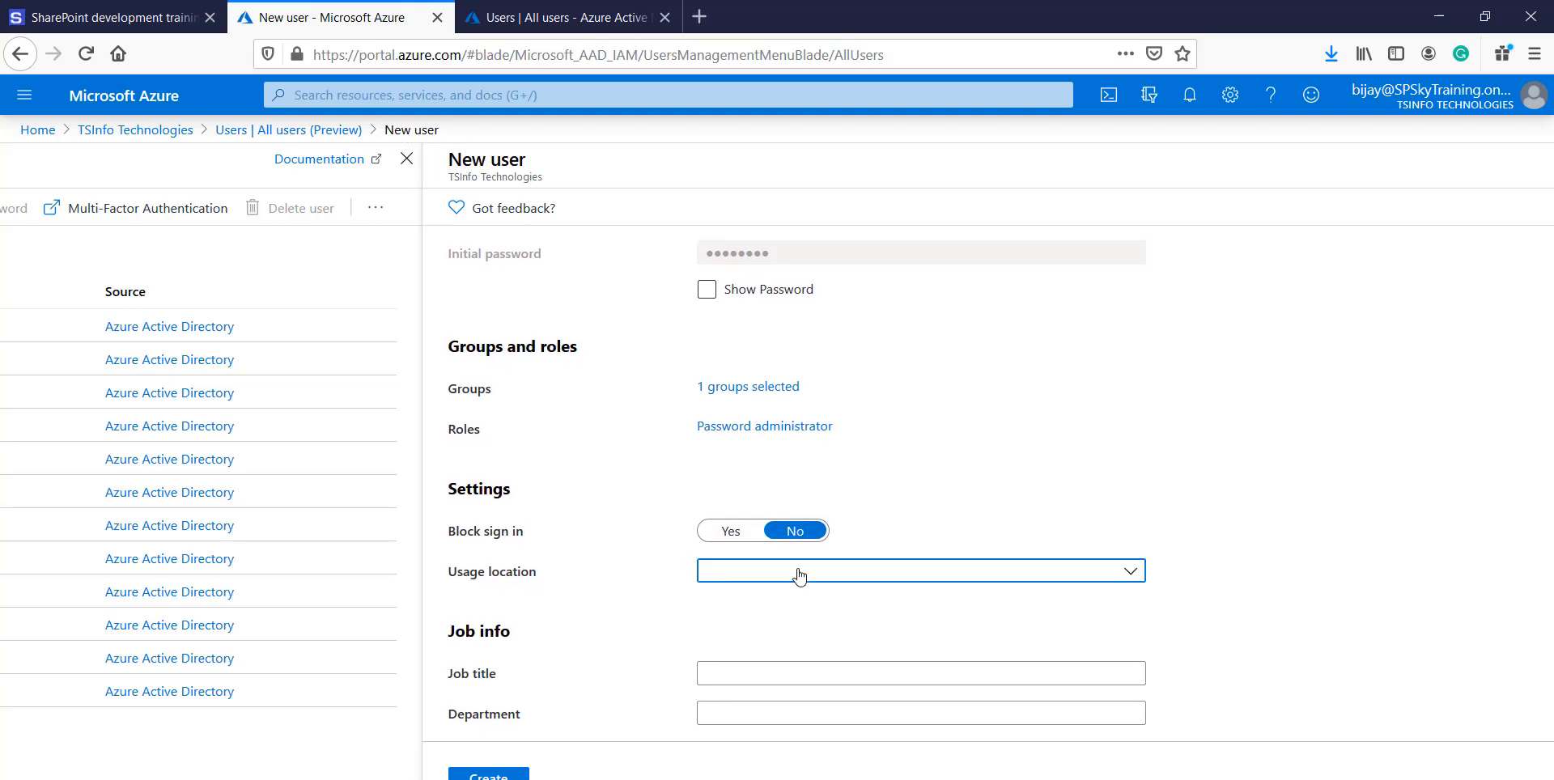
scroll(836, 319, down, 2)
scroll(828, 373, down, 2)
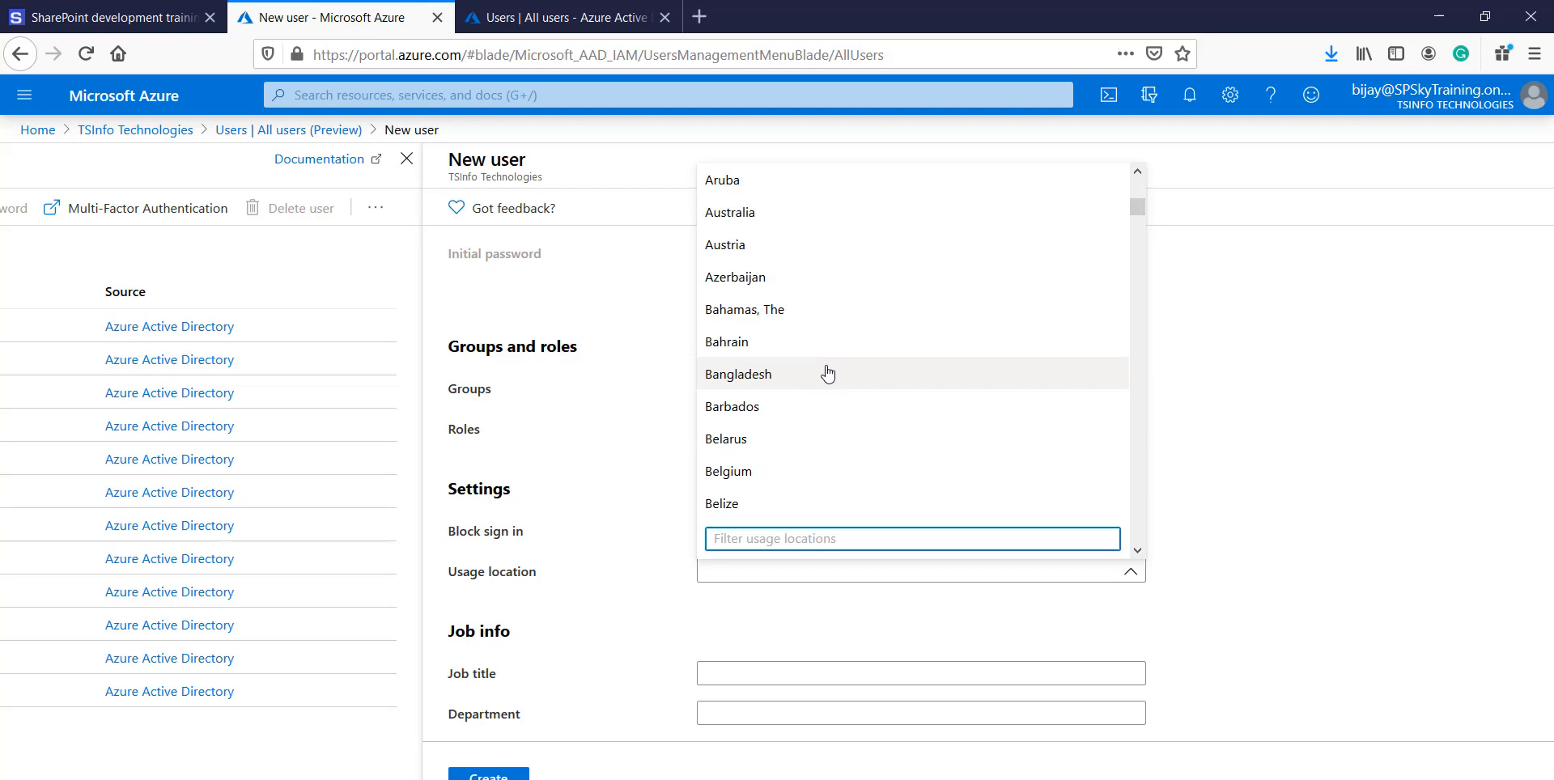
text(ii)
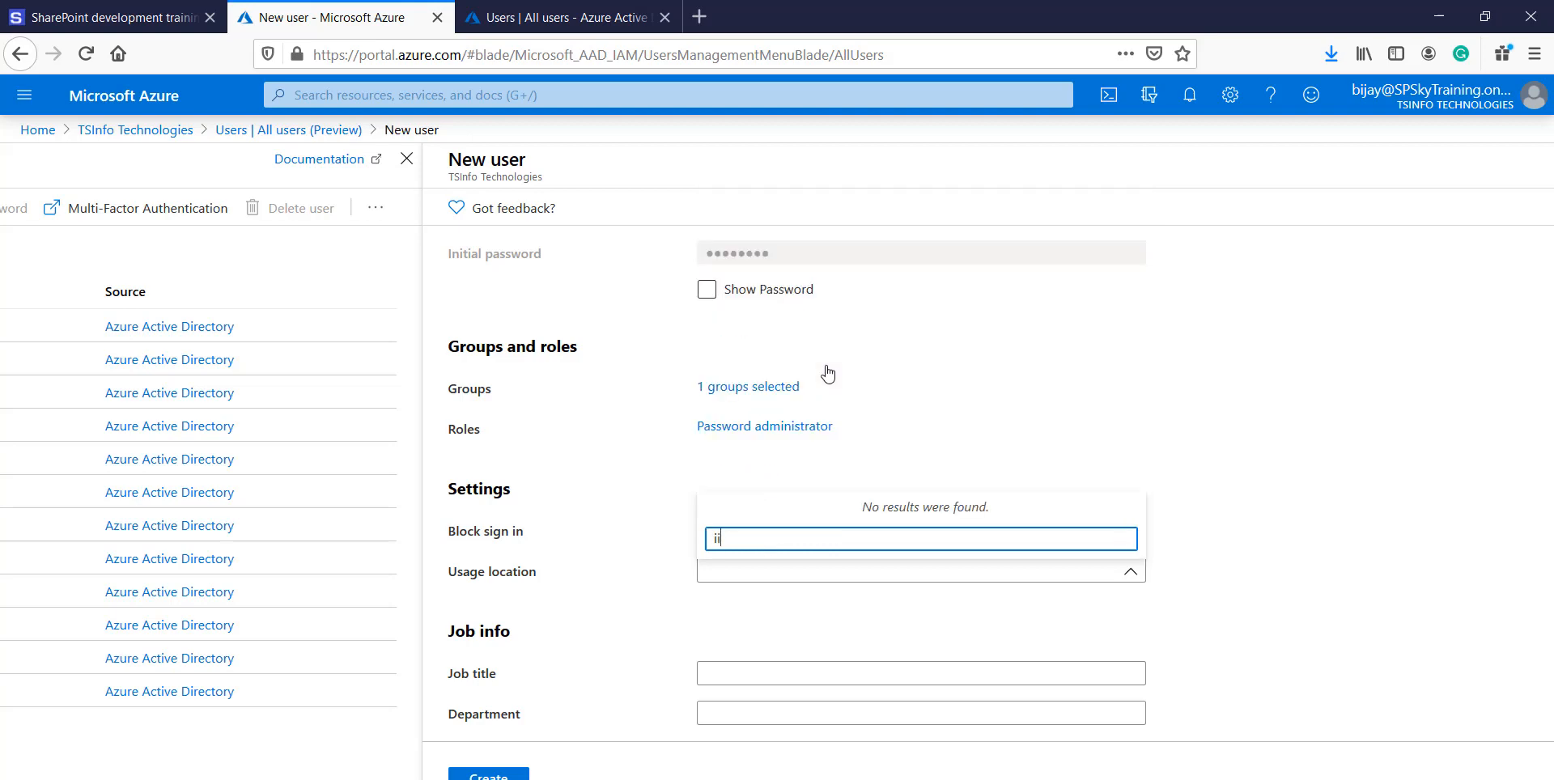
key(BackSpace)
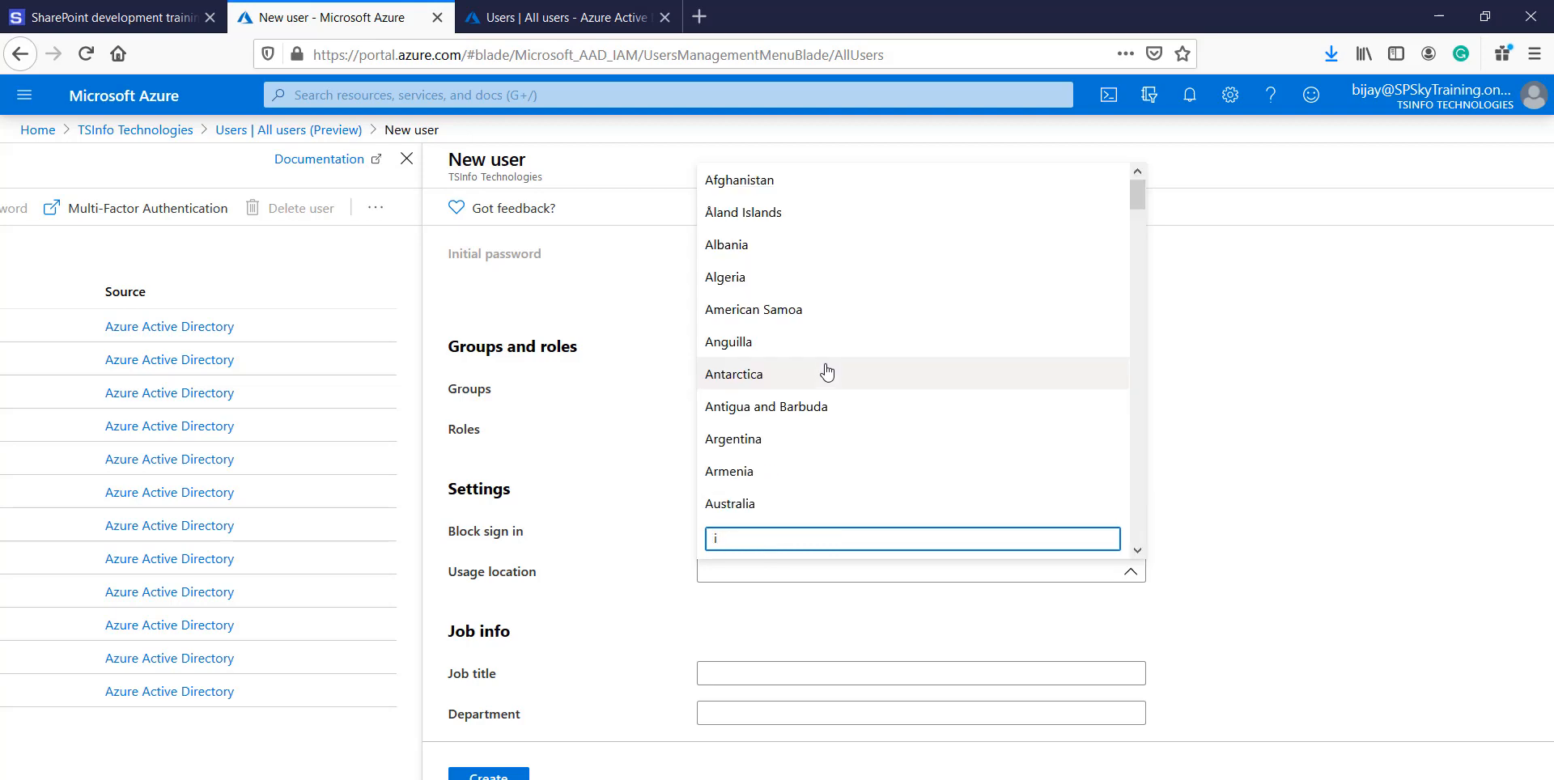
text(n)
scroll(800, 437, down, 3)
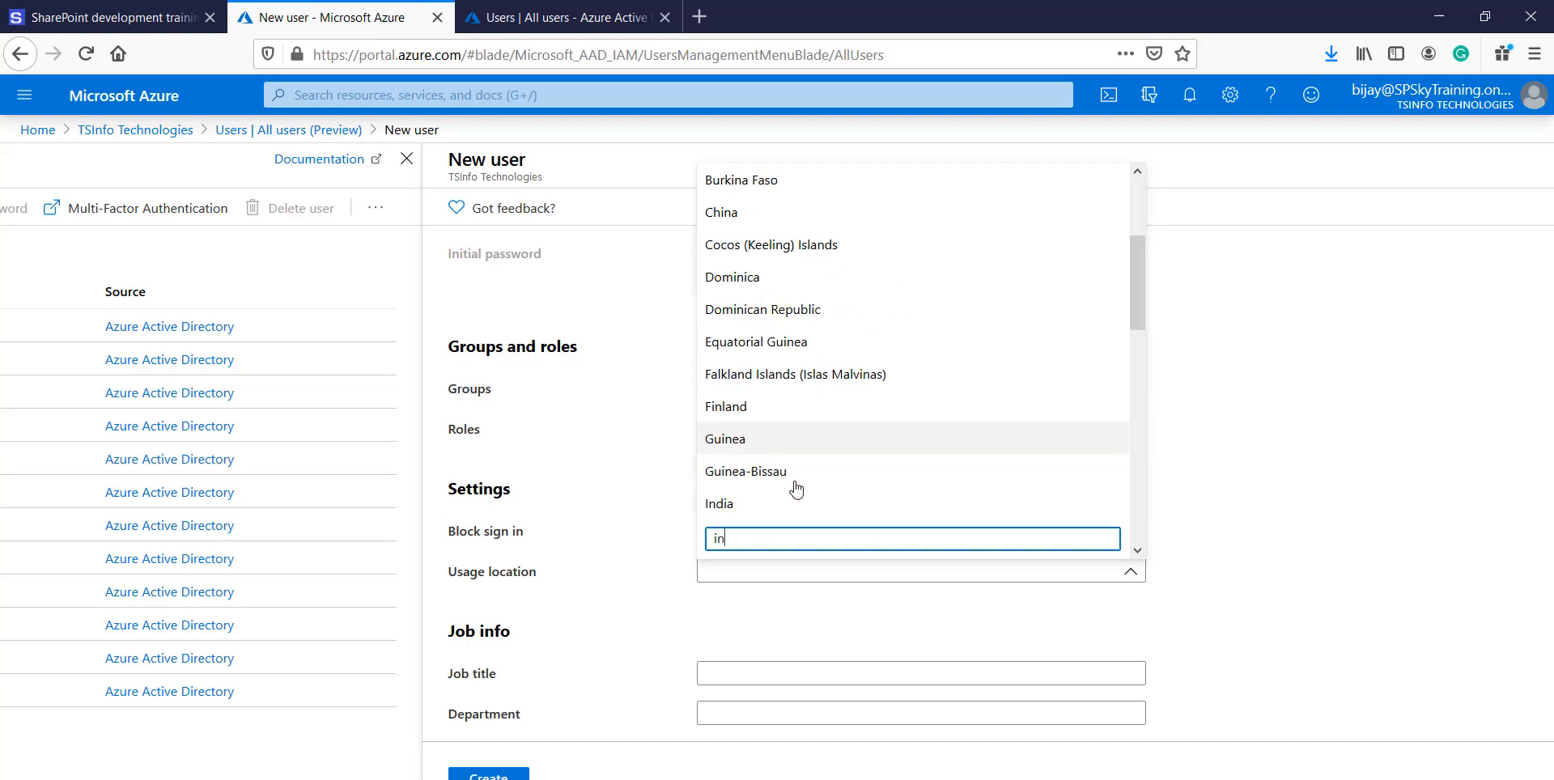
click(755, 505)
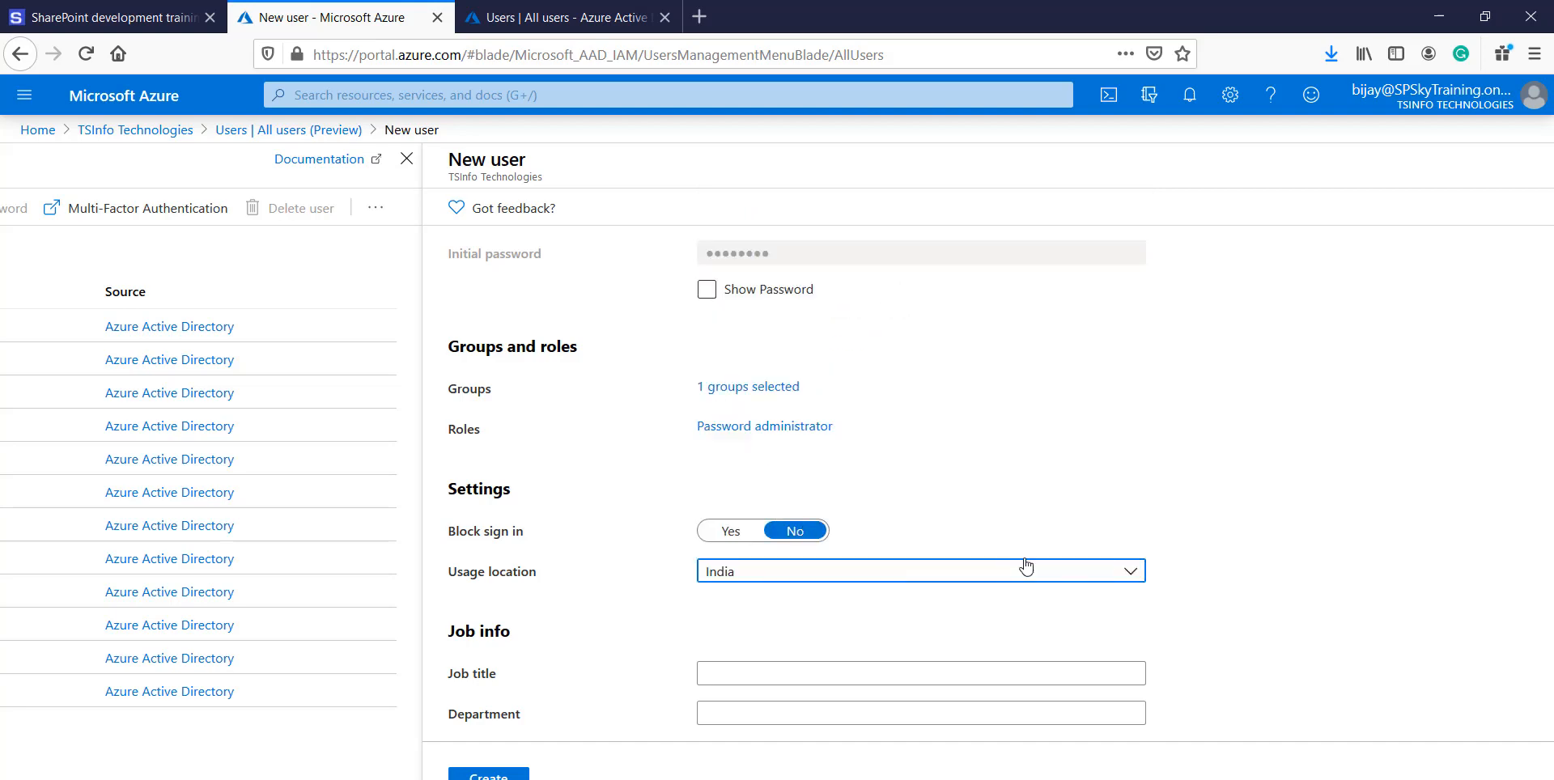
- Enter the job title Password Assistant and department IT, create the user, and dismiss the notification
click(787, 676)
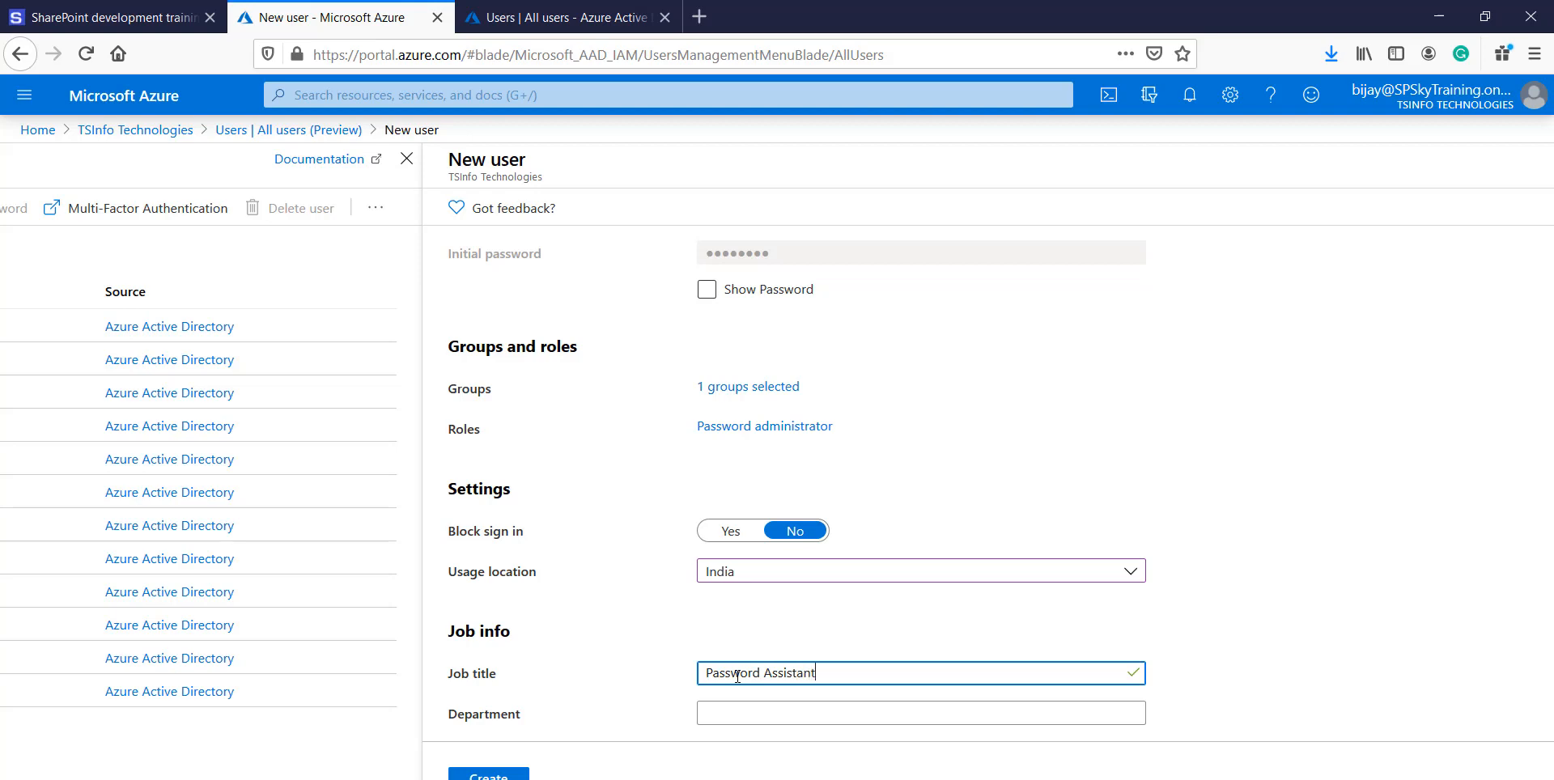
key(Tab)
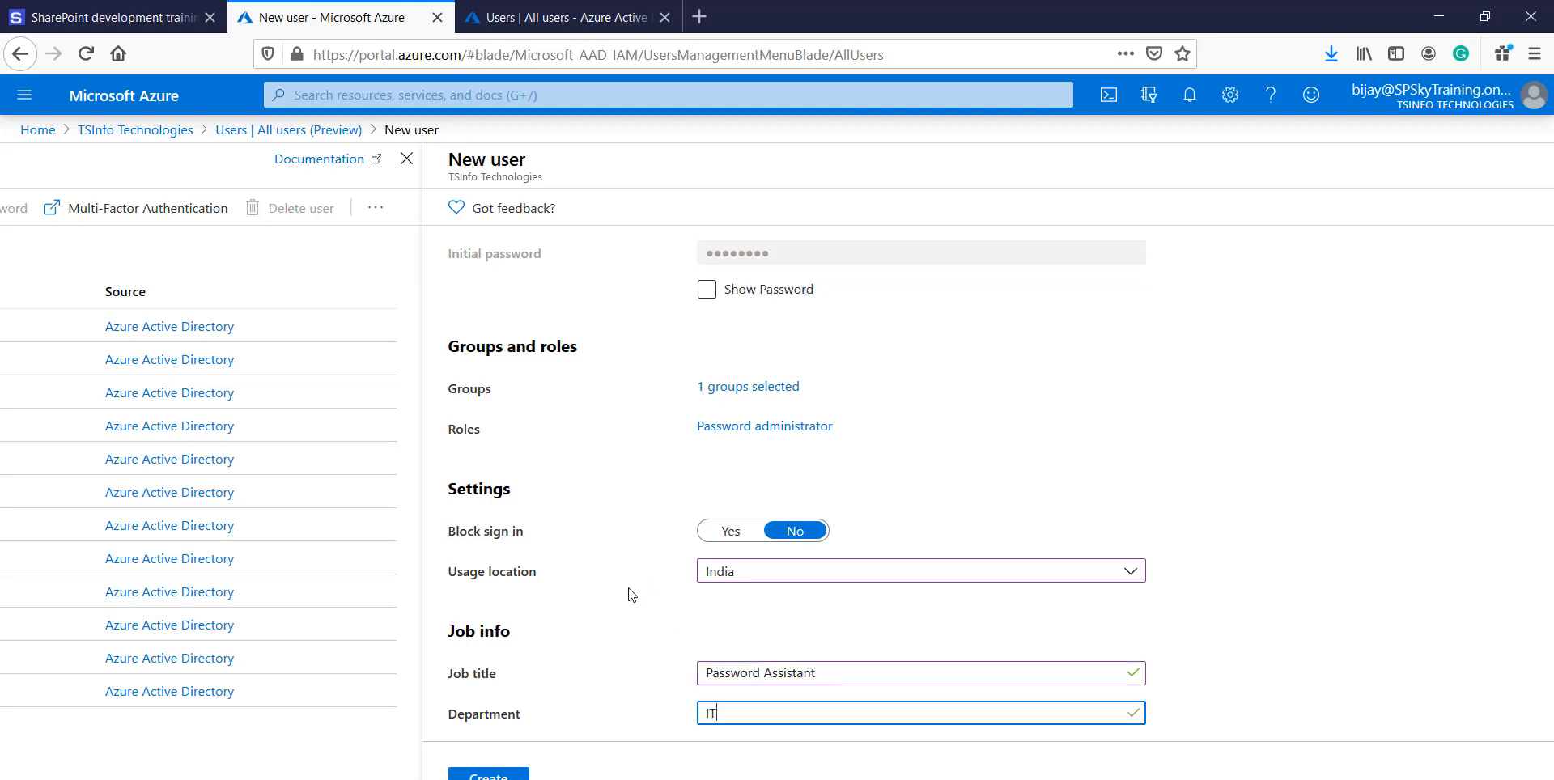
click(489, 777)
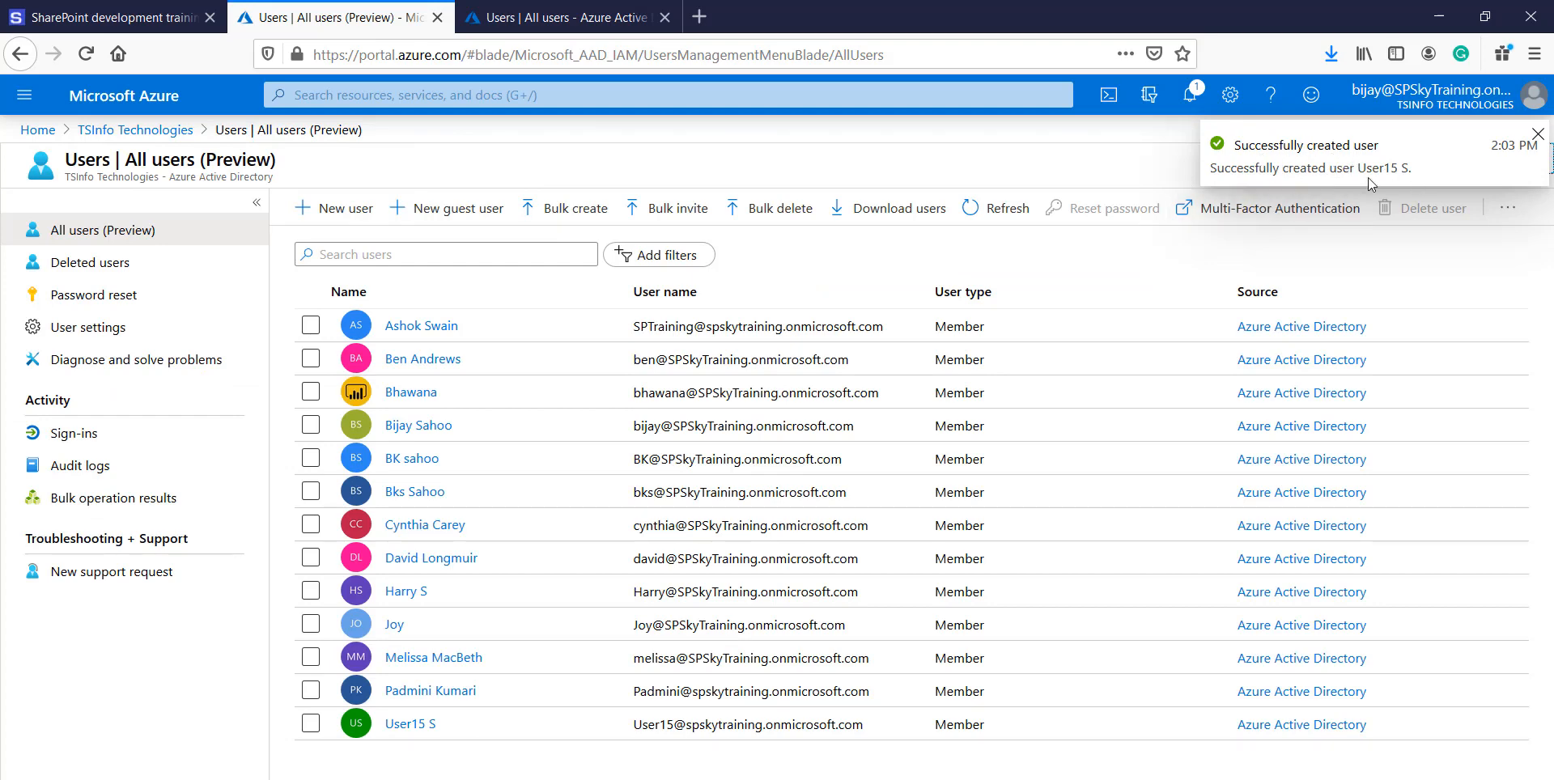
click(1537, 135)
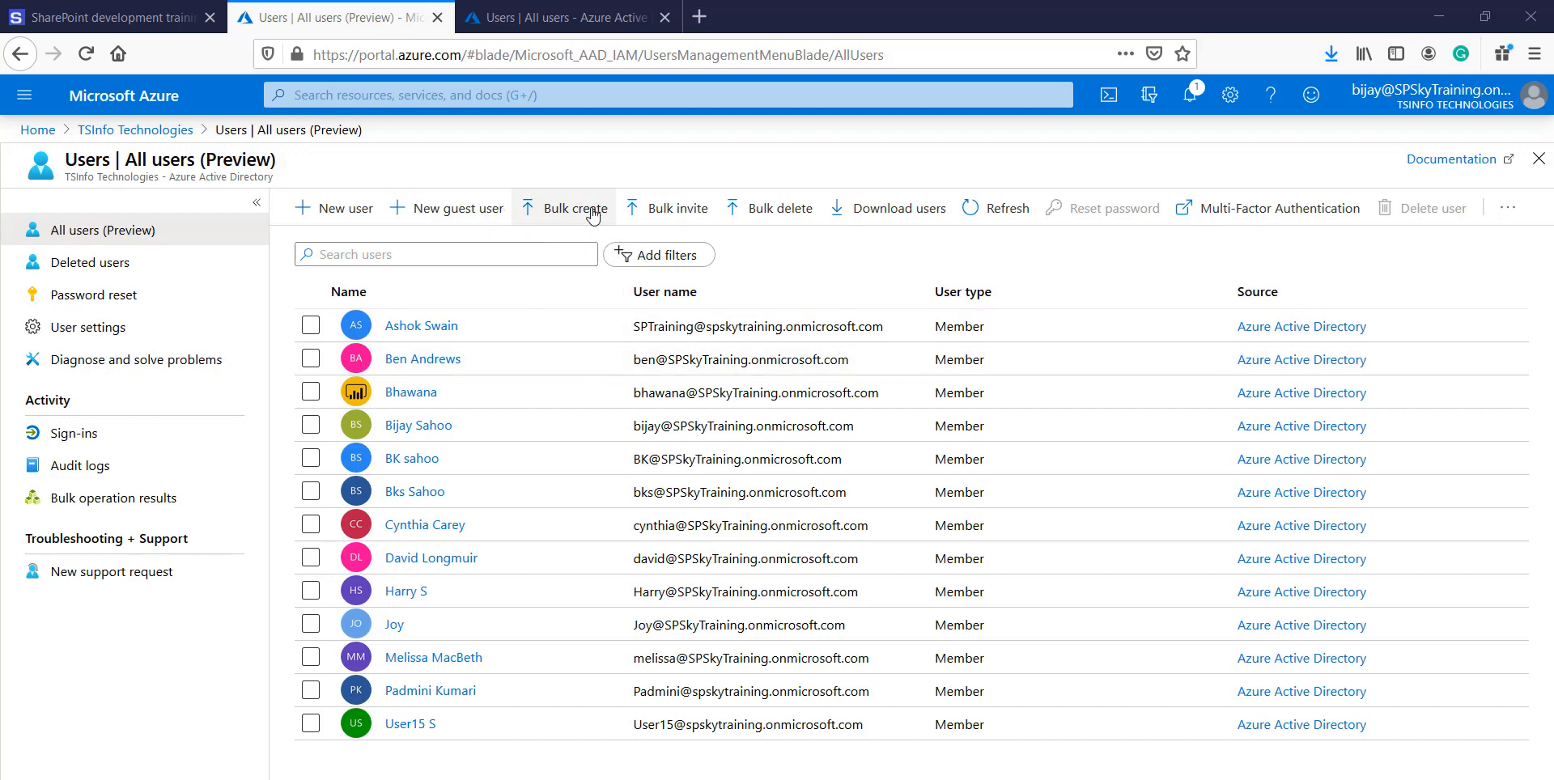
- Open bulk user creation and review the prepared UserCreateTemplate file in Excel, widening its name and user name columns for reading
click(565, 212)
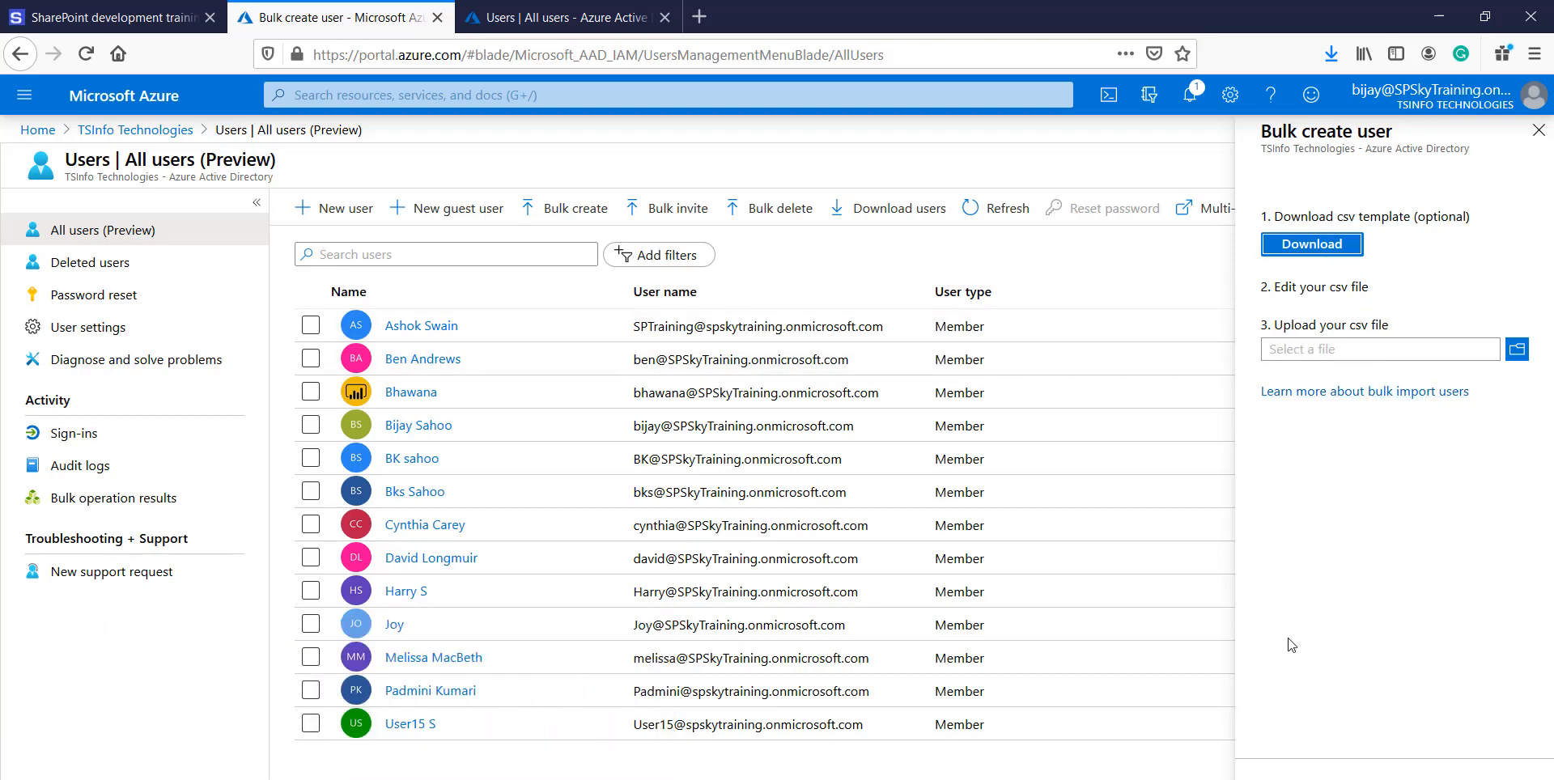
click(550, 778)
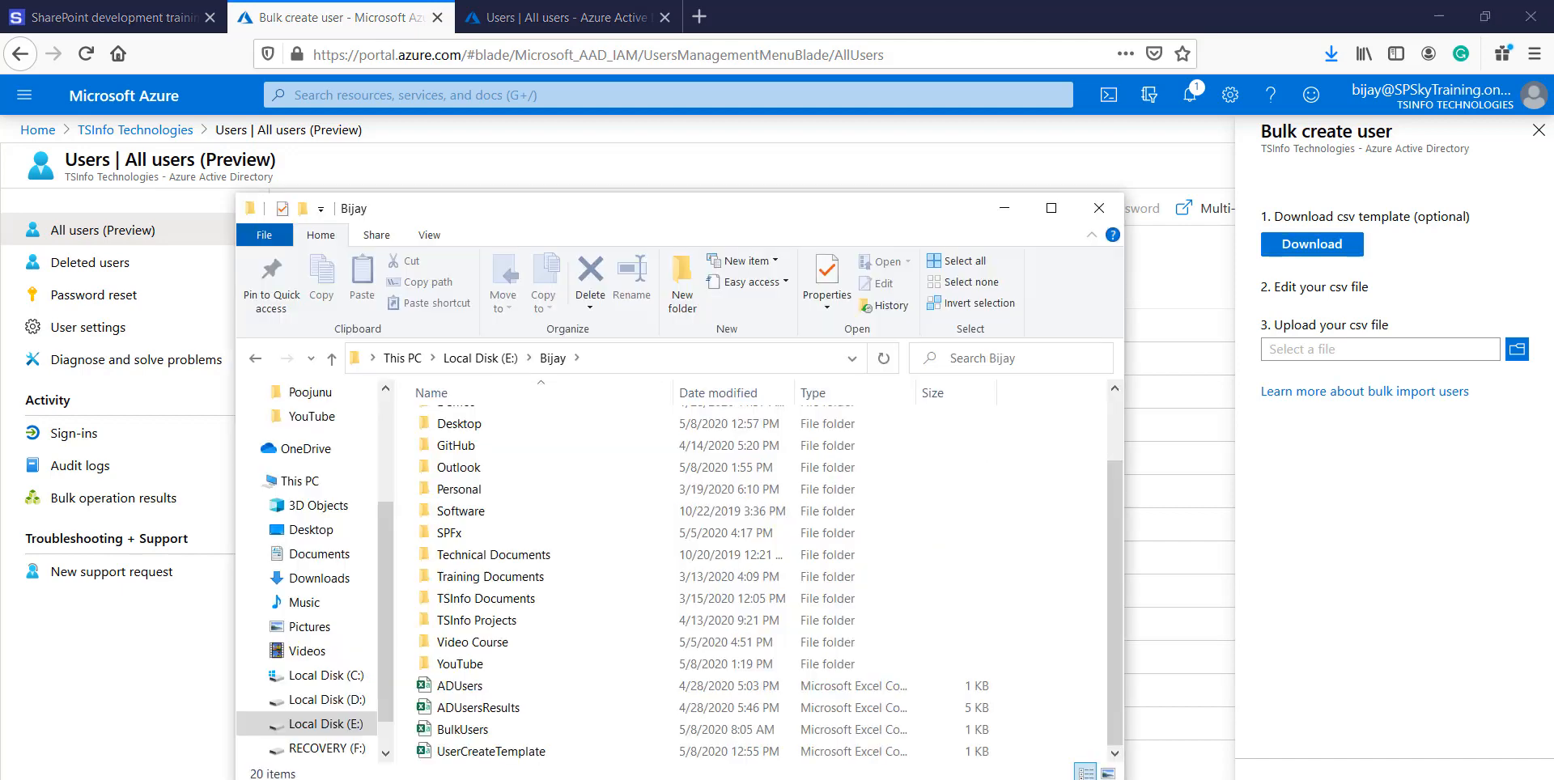
double_click(508, 753)
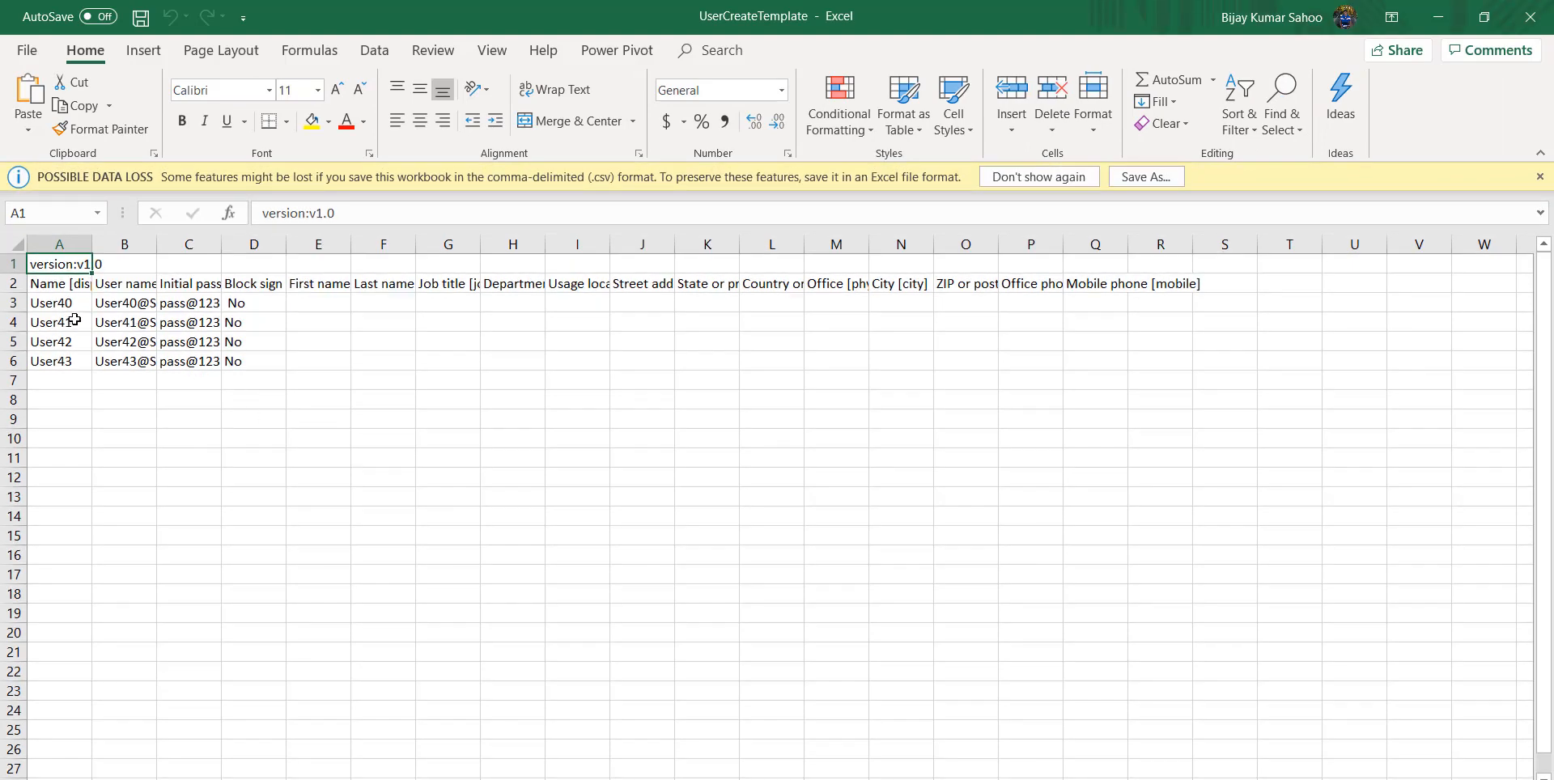
drag(94, 244, 146, 244)
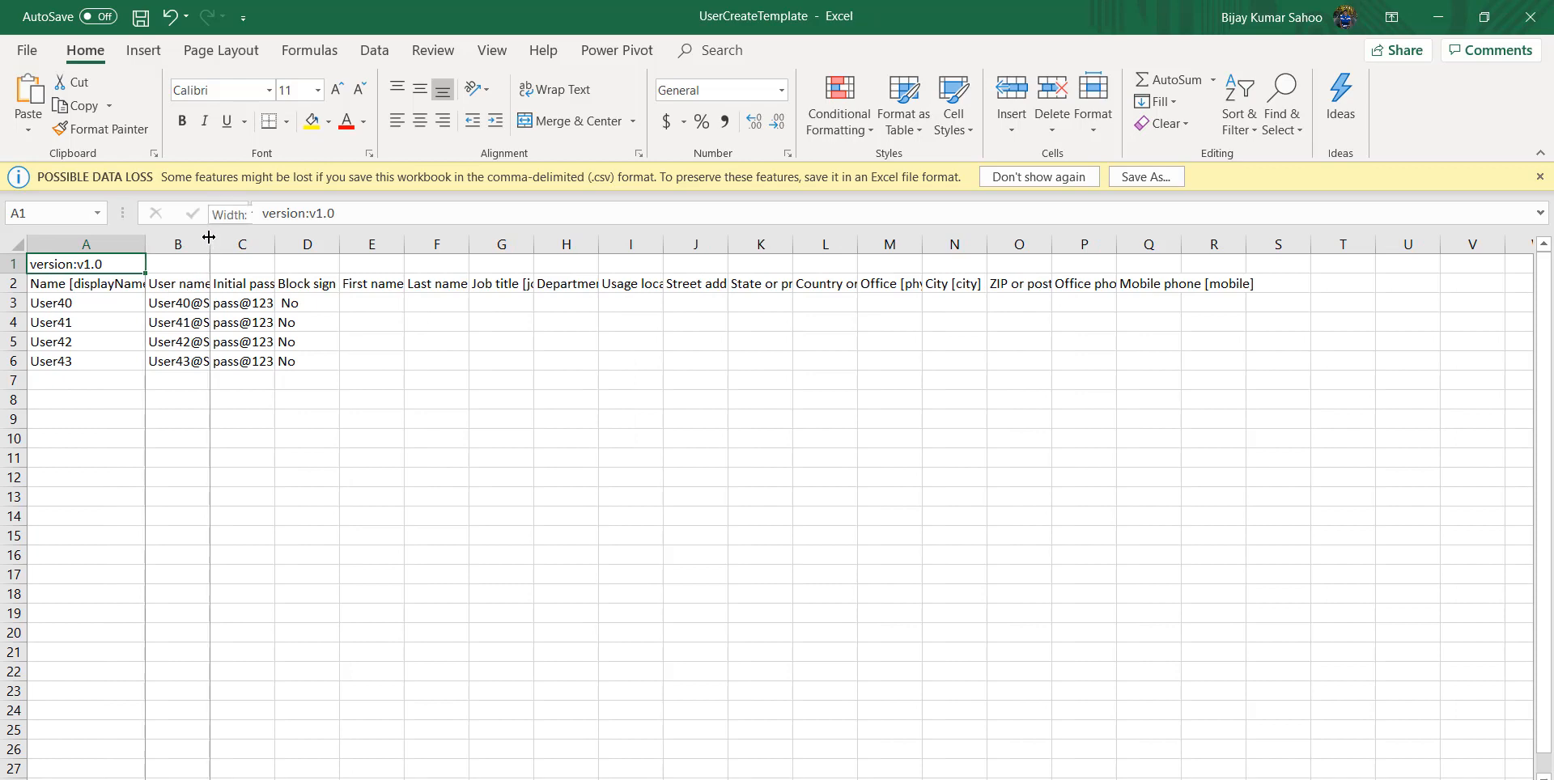
drag(210, 243, 366, 243)
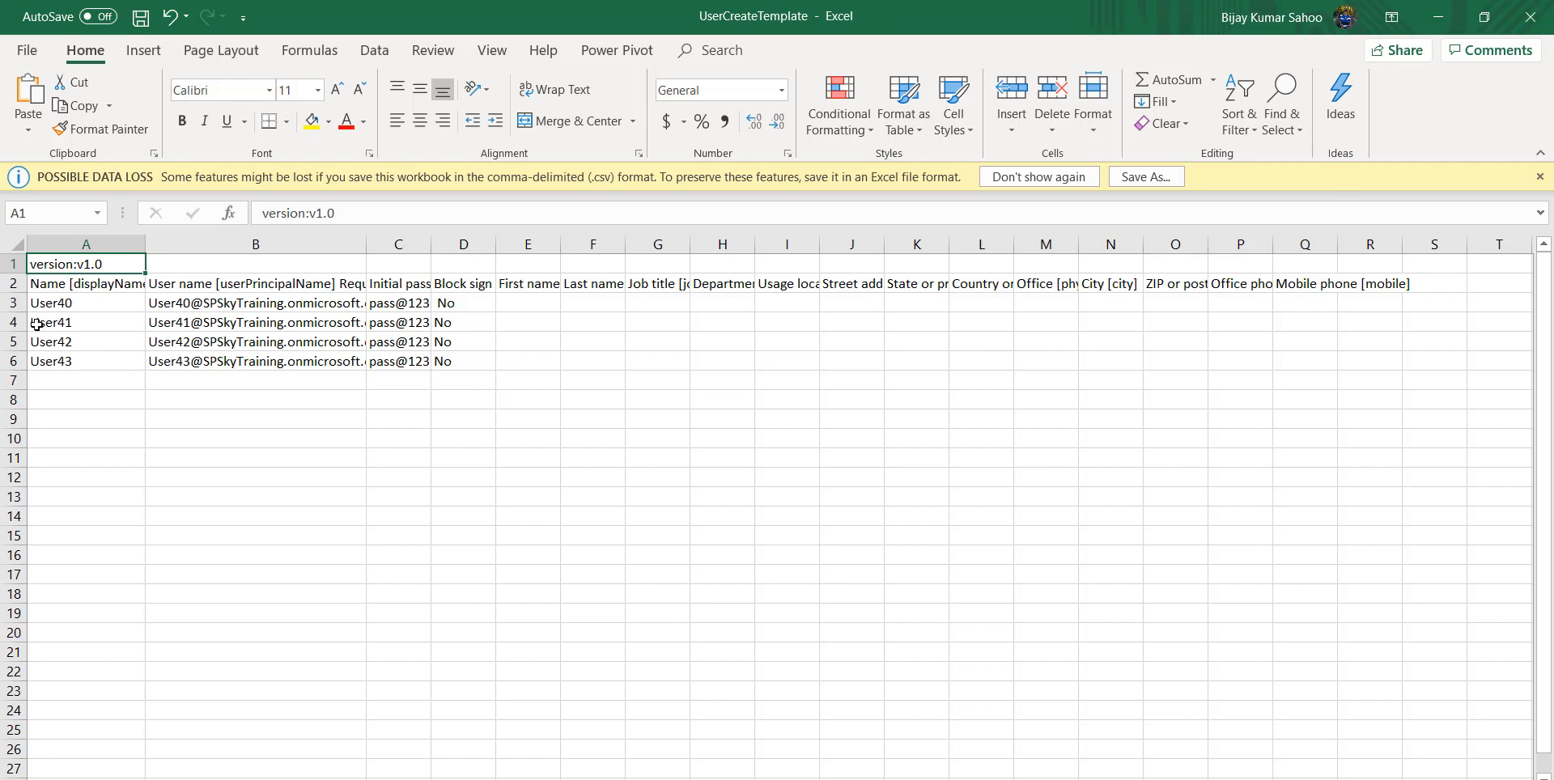
click(1542, 30)
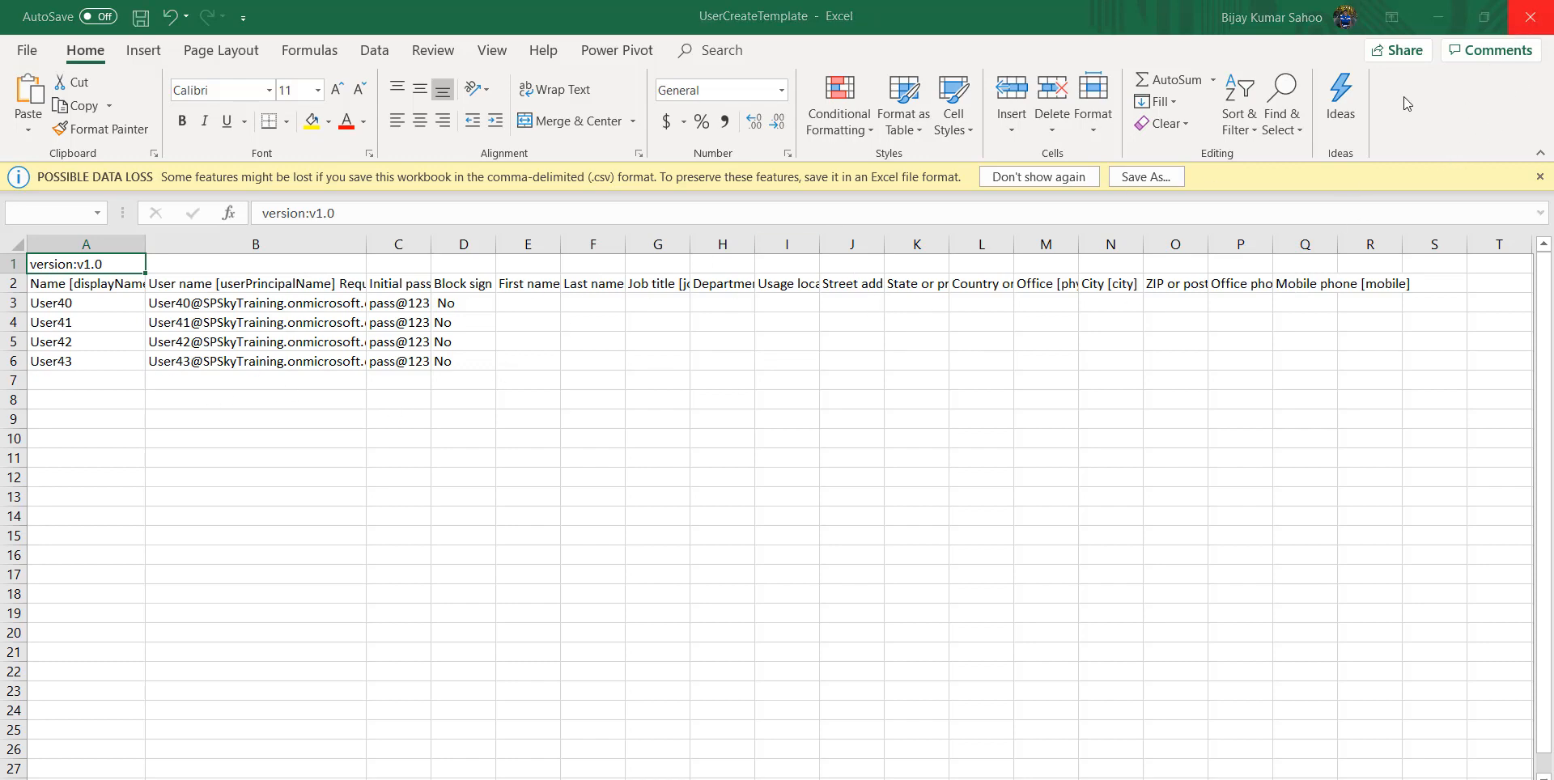
click(777, 449)
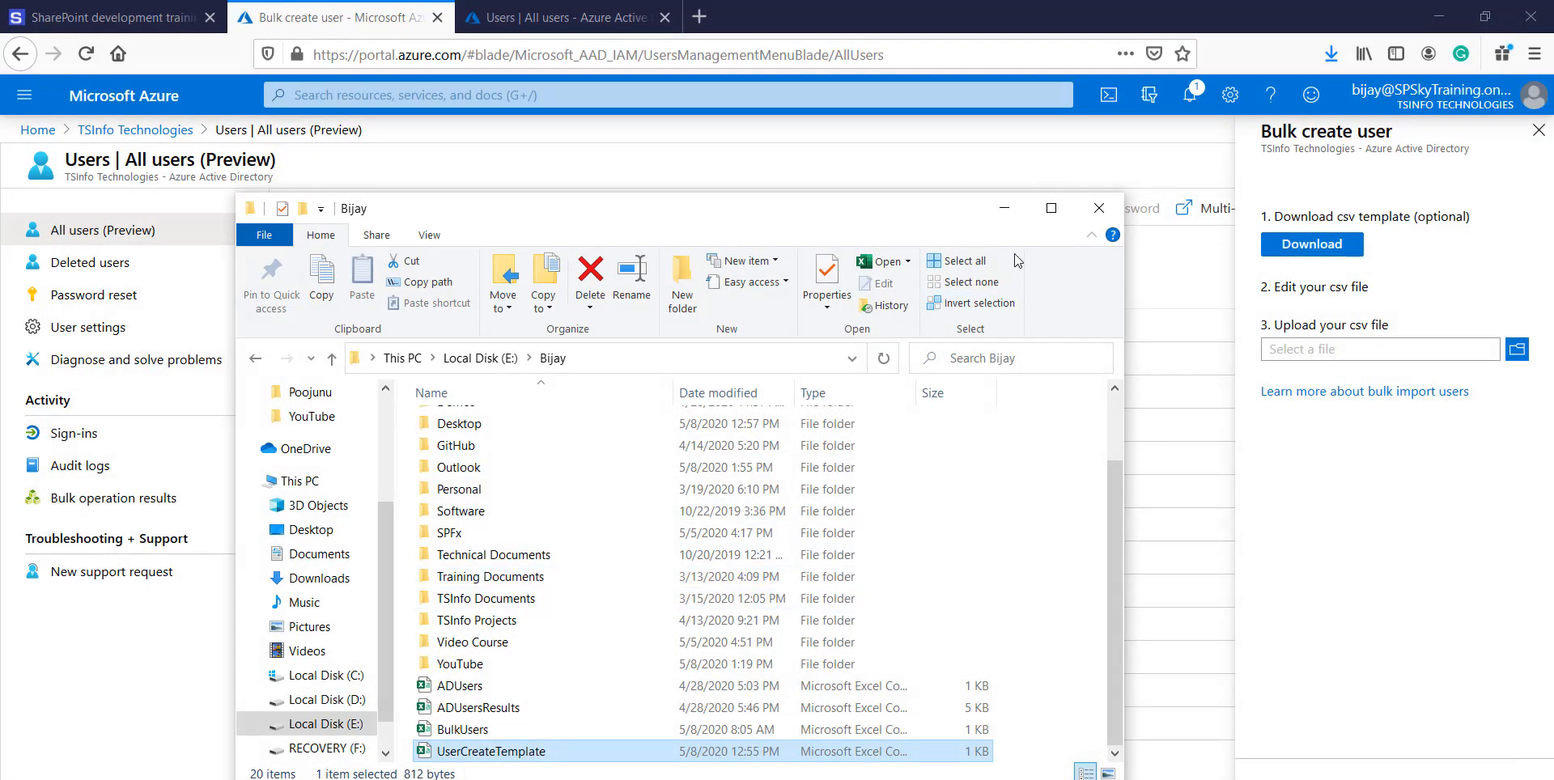
click(1004, 208)
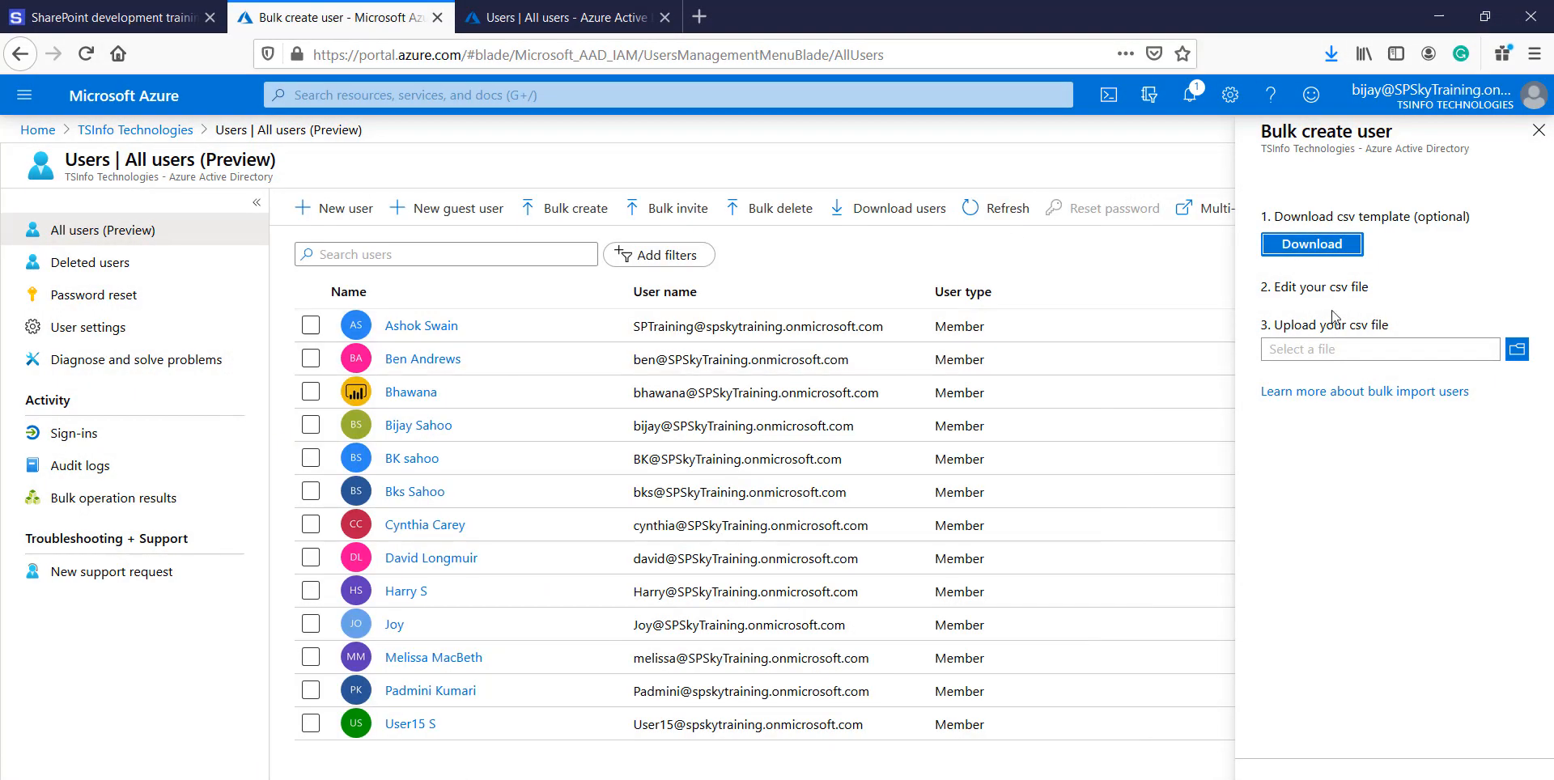
- Upload UserCreateTemplate.csv from the personal folder on Local Disk (E:), not its Desktop subfolder, and submit the bulk user creation
click(1516, 349)
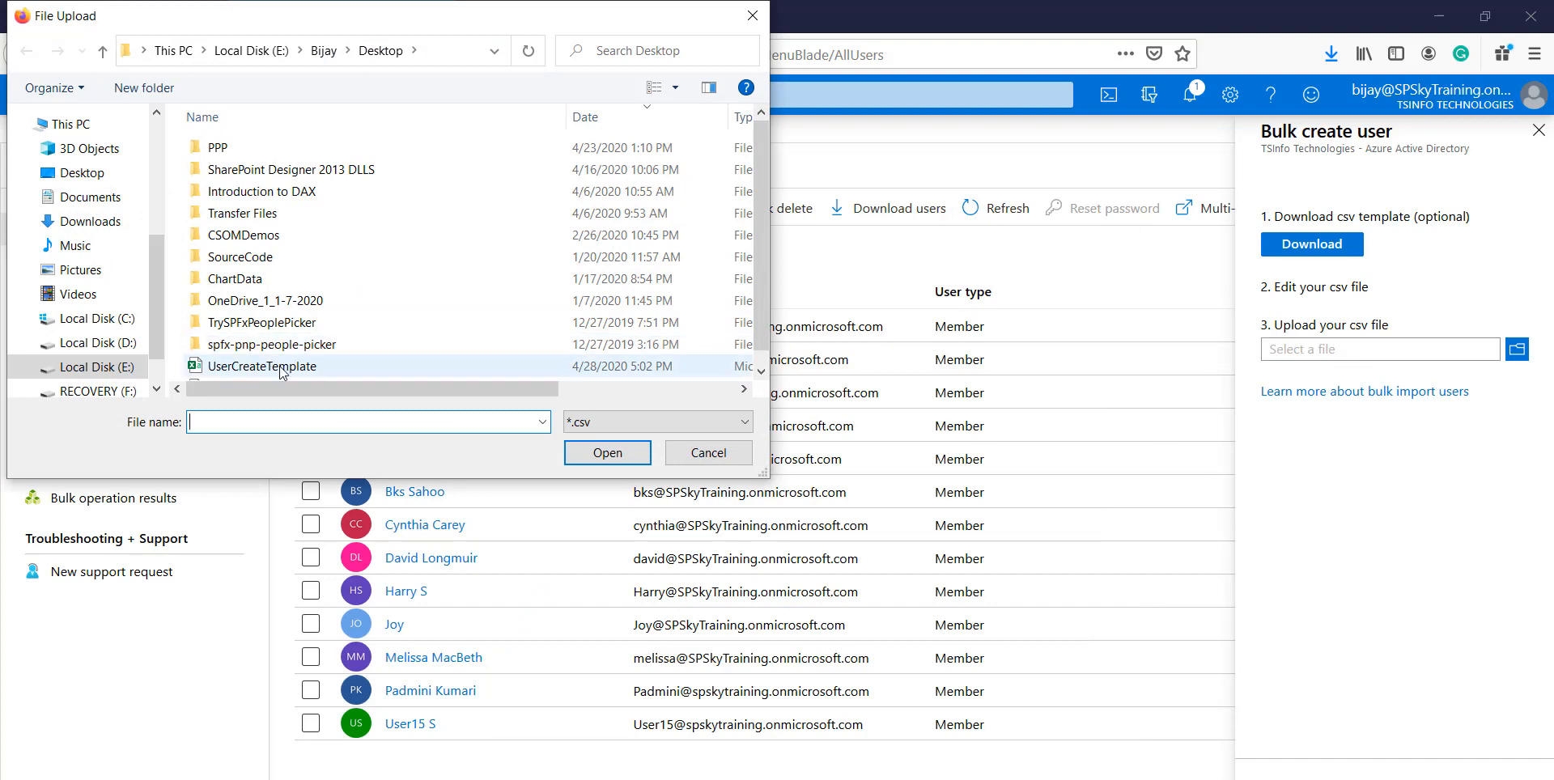
click(404, 366)
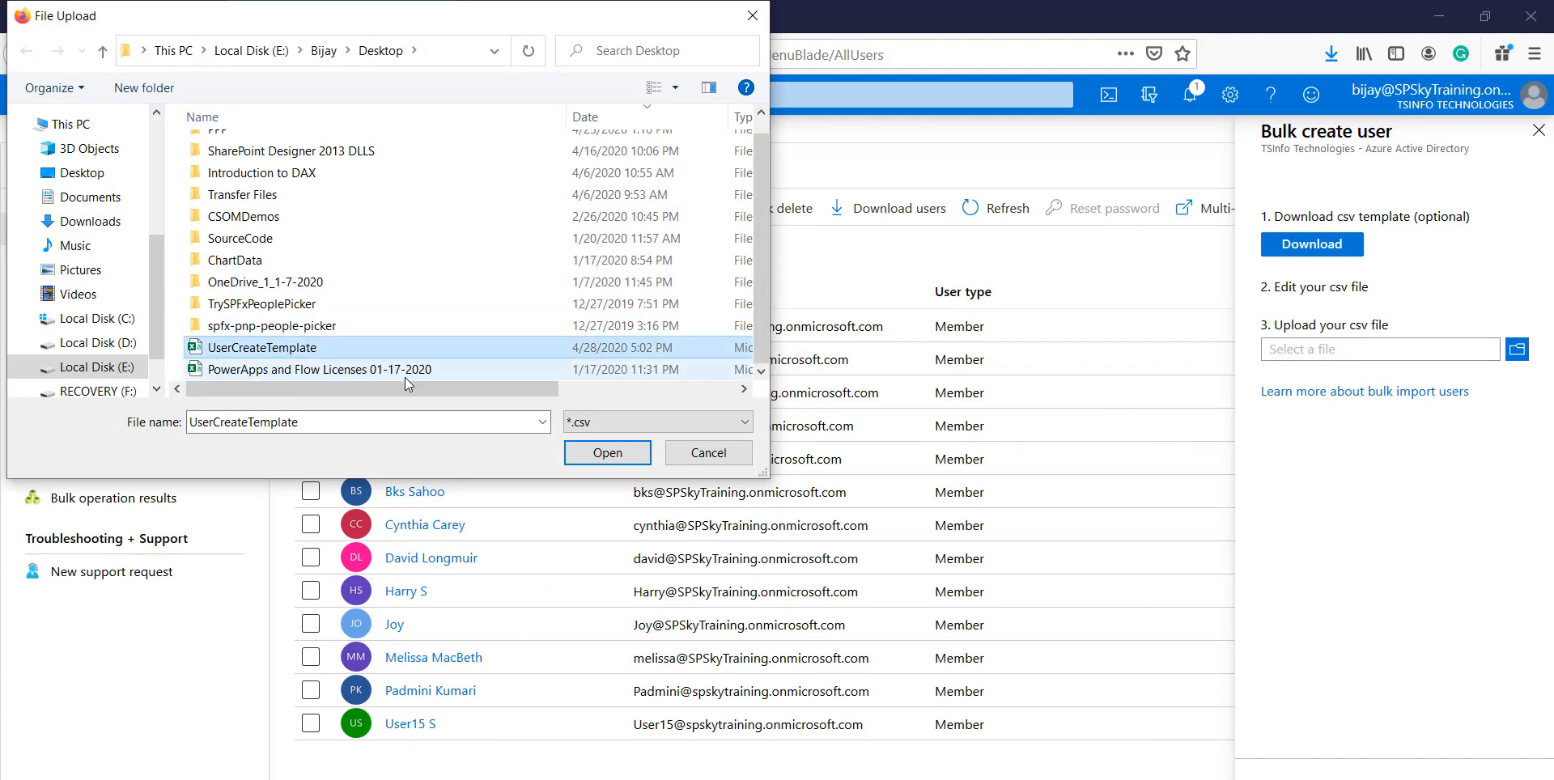
click(250, 50)
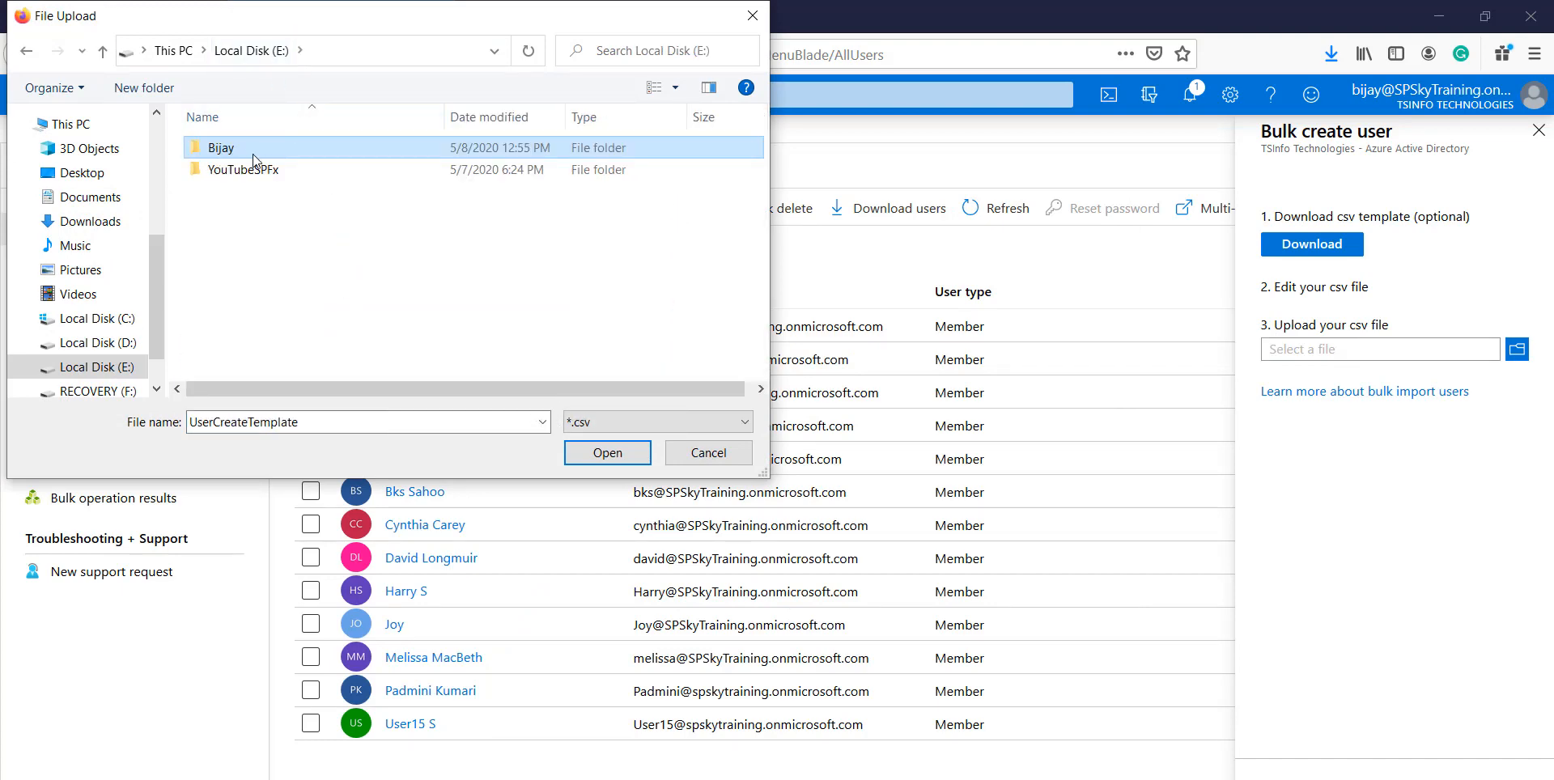
double_click(253, 158)
scroll(324, 332, down, 3)
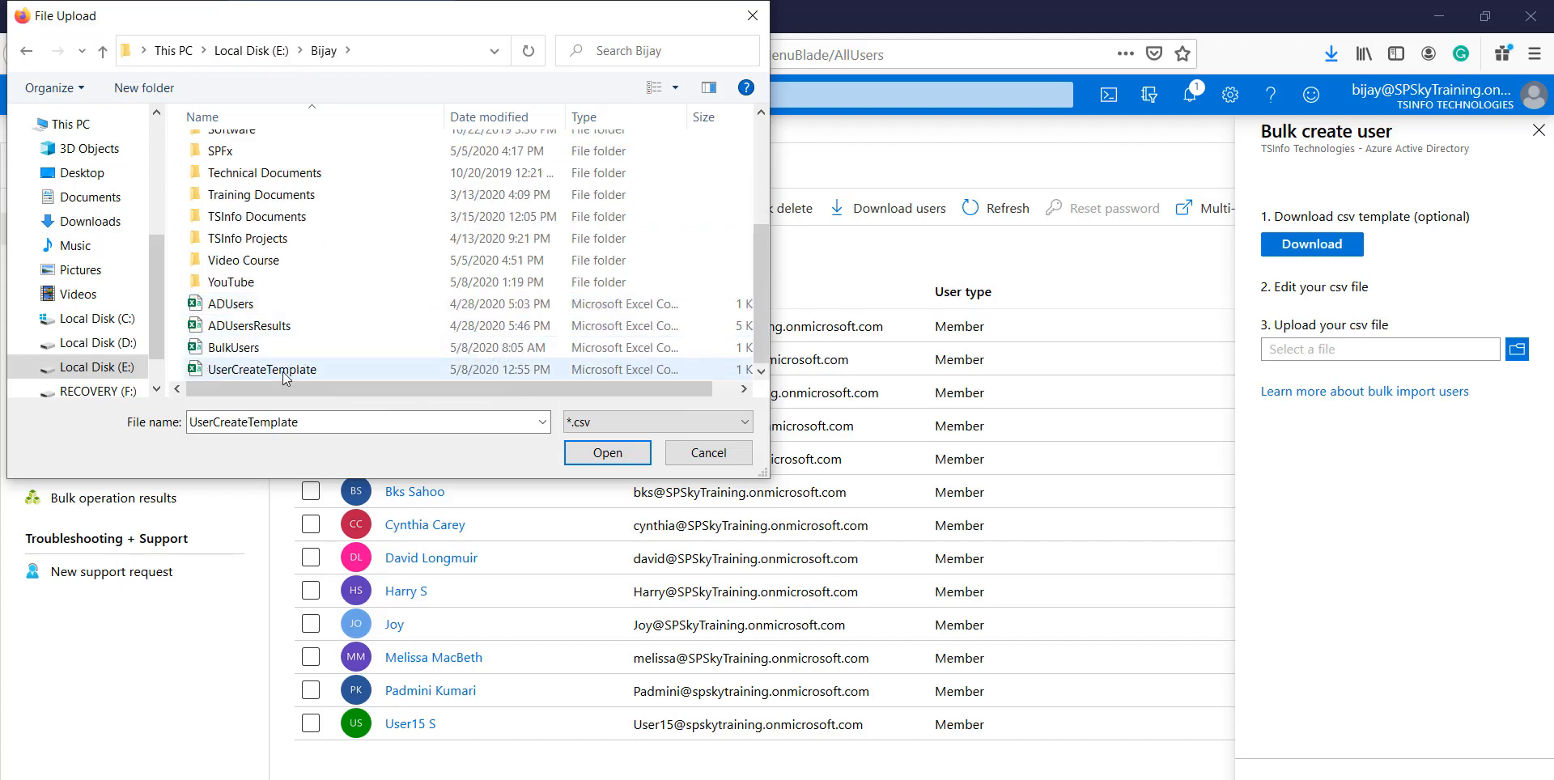
click(285, 372)
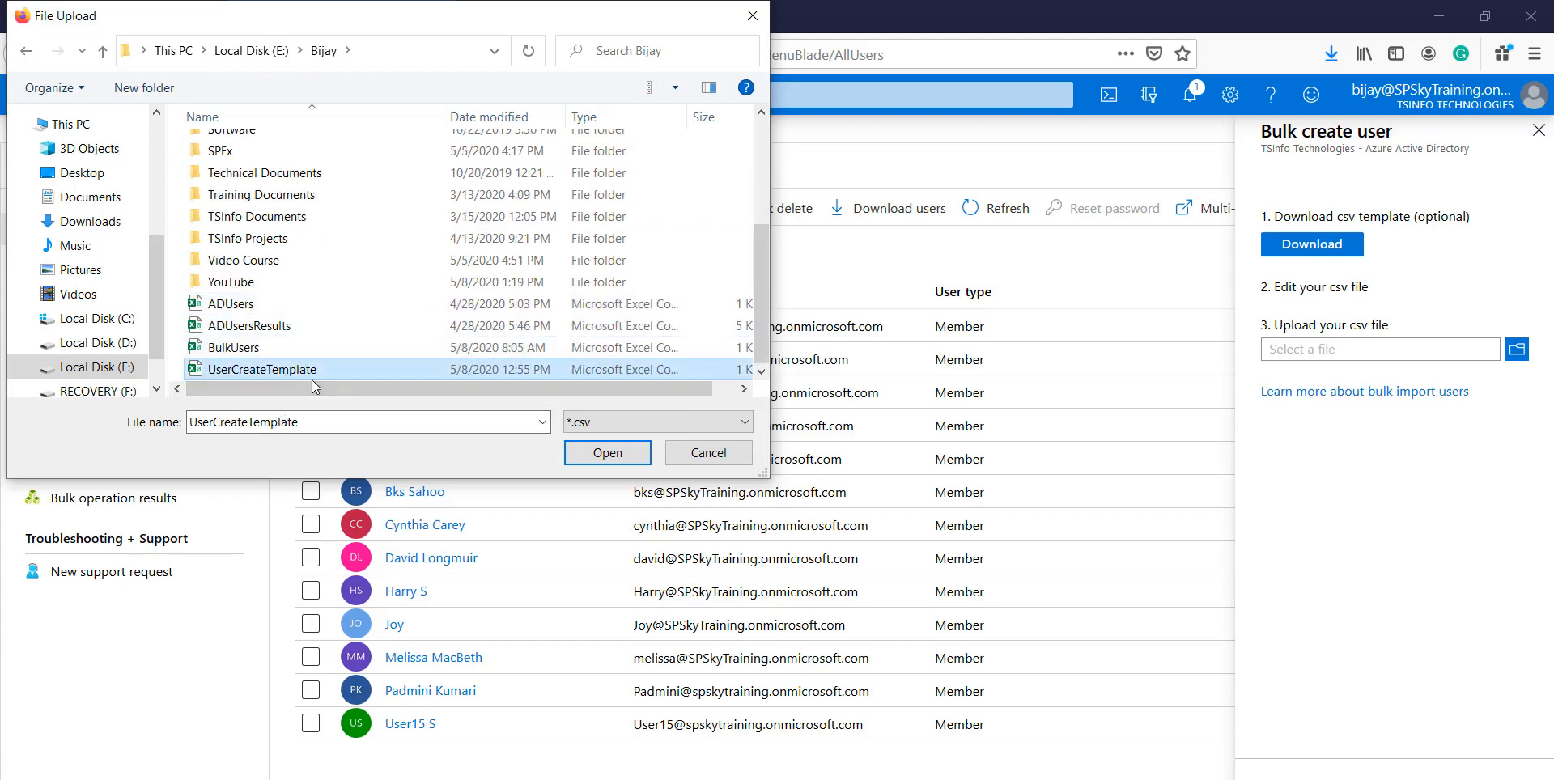
click(595, 451)
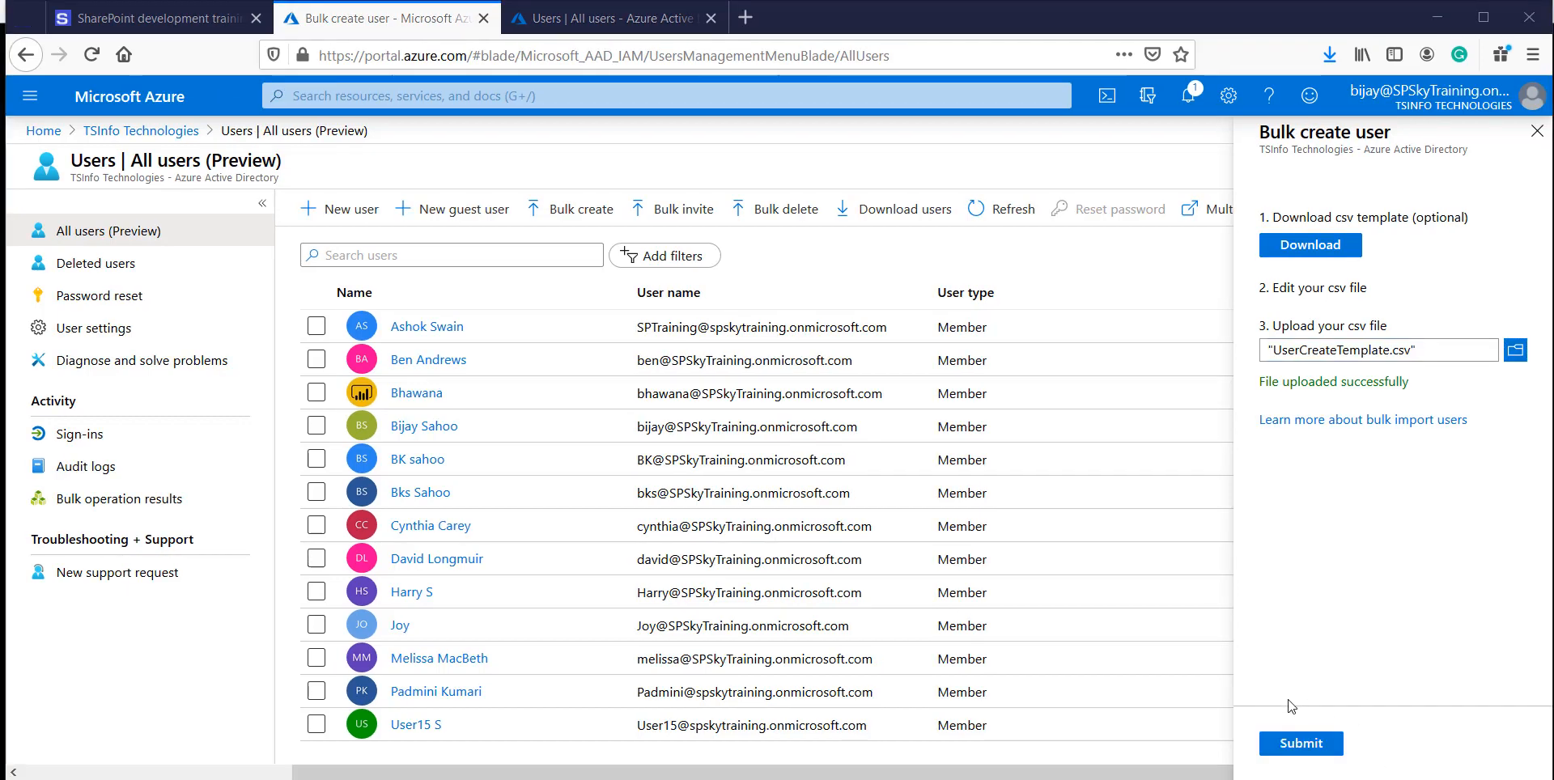
click(1303, 747)
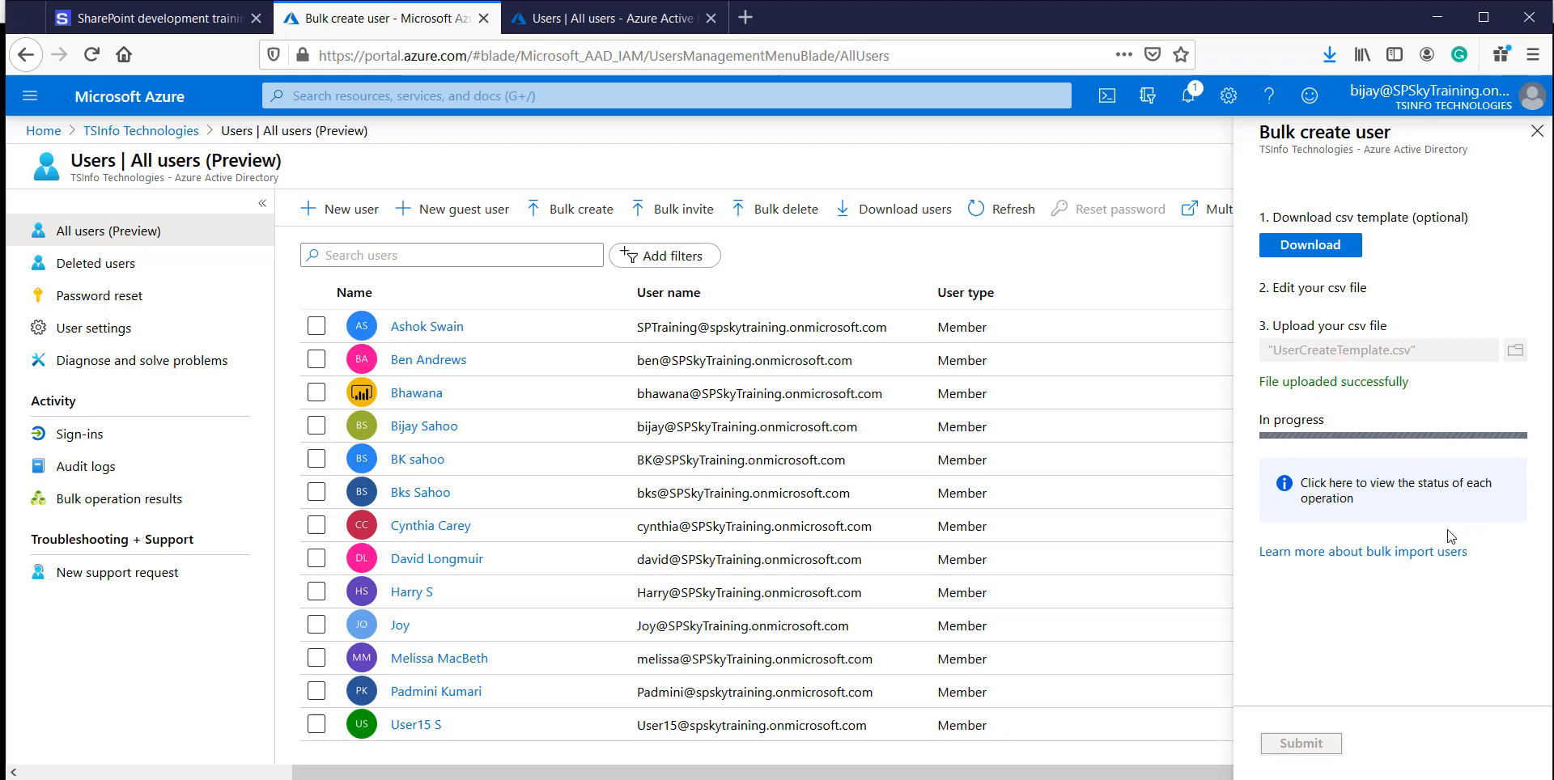
- Examine the bulk operation results for the submitted UserCreateTemplate.csv, including its success and failure columns, and dismiss the notification
click(1363, 494)
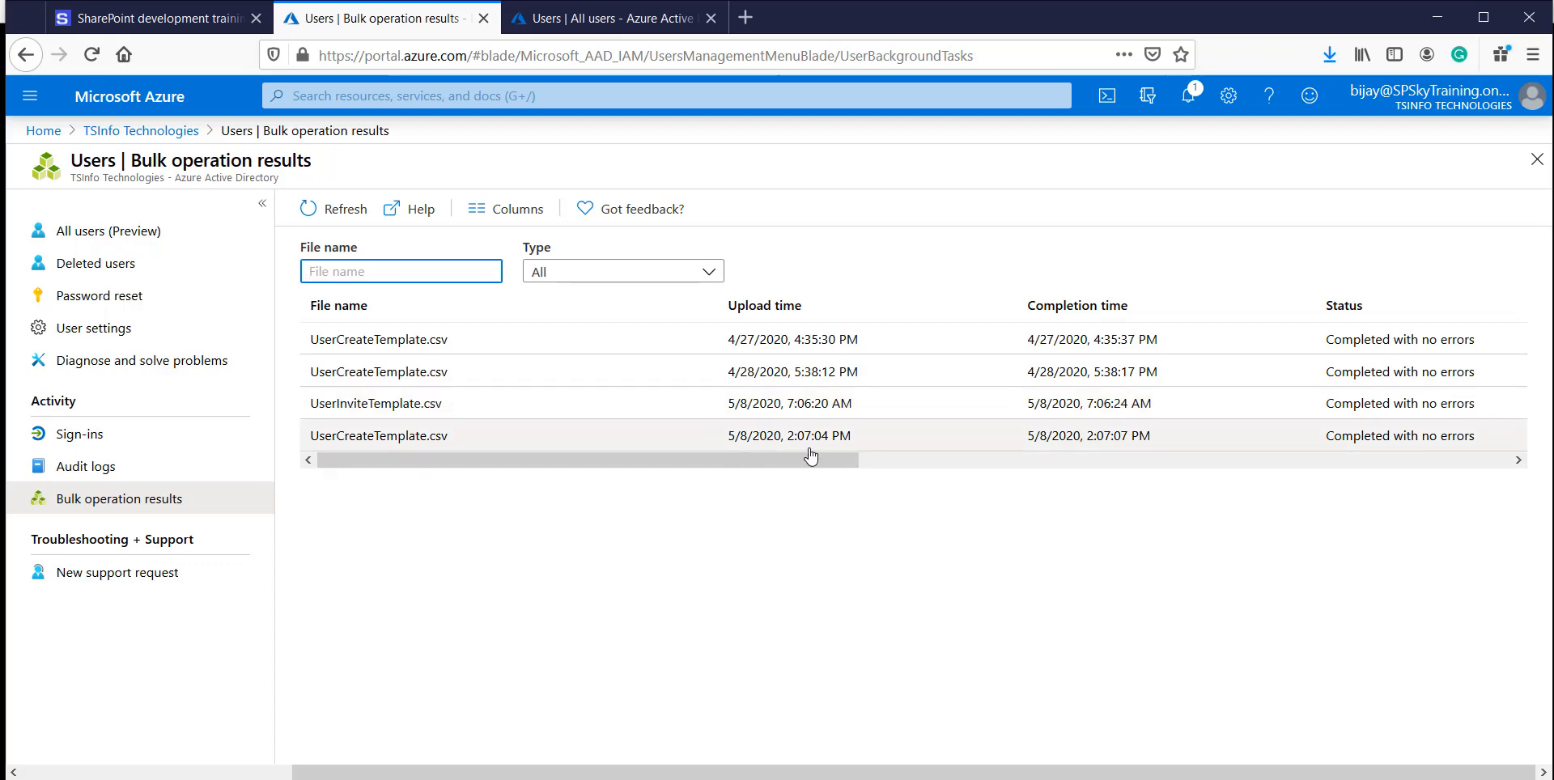
drag(796, 454, 1176, 458)
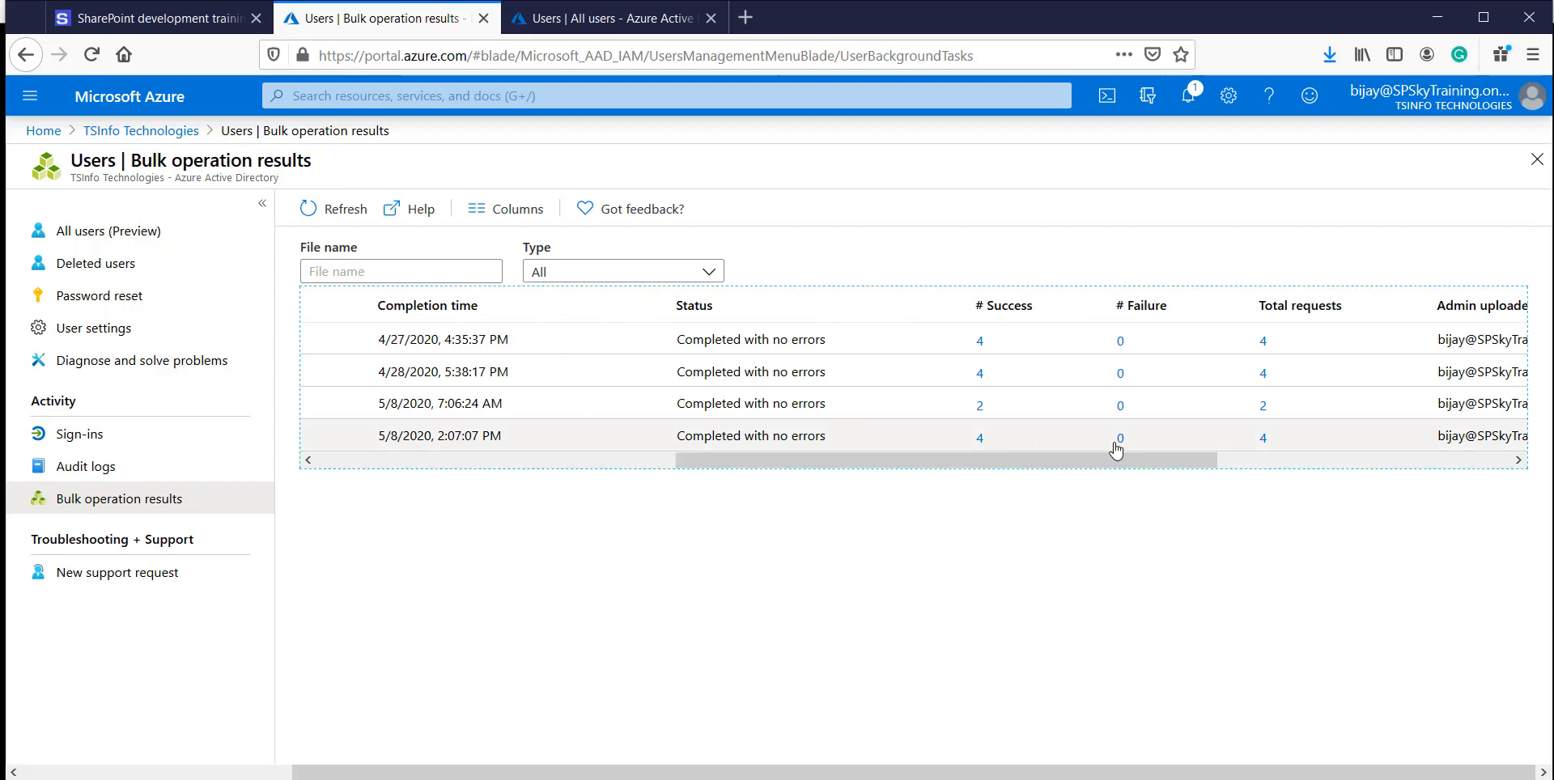
drag(1062, 452, 793, 459)
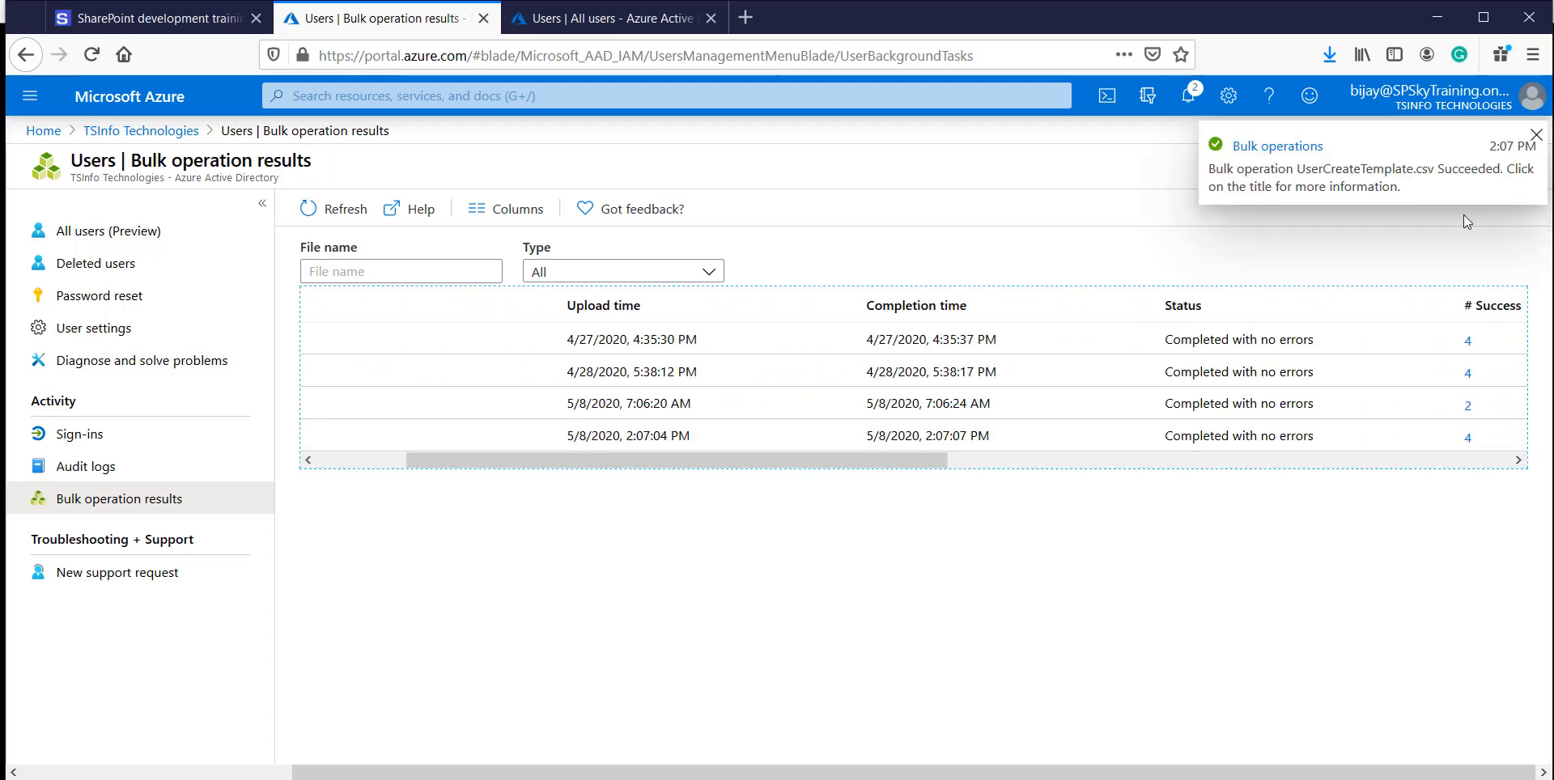
drag(1215, 169, 1502, 168)
click(1536, 134)
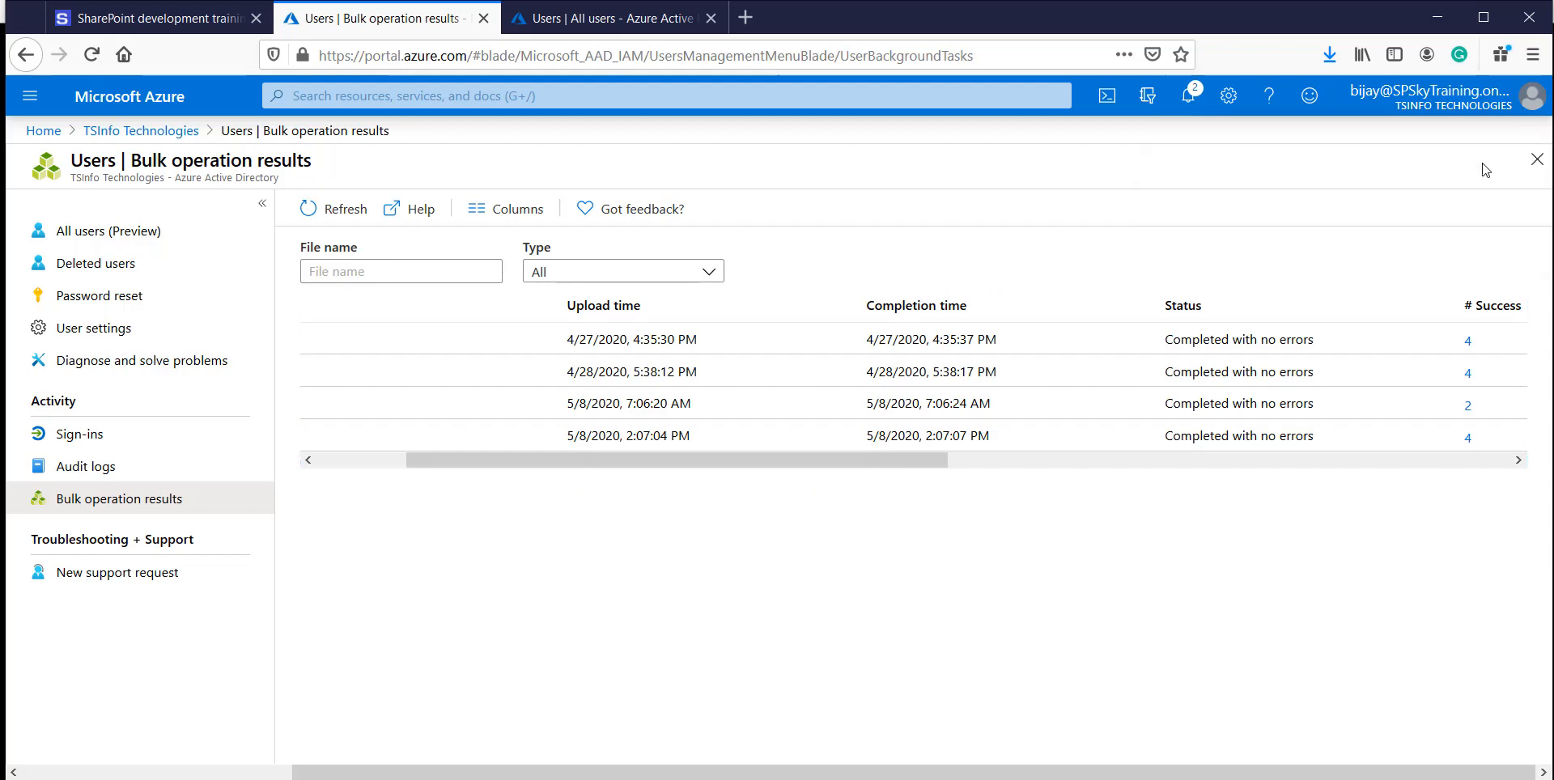
- Return to the directory's list of all users and check it for the bulk-created accounts
click(1547, 167)
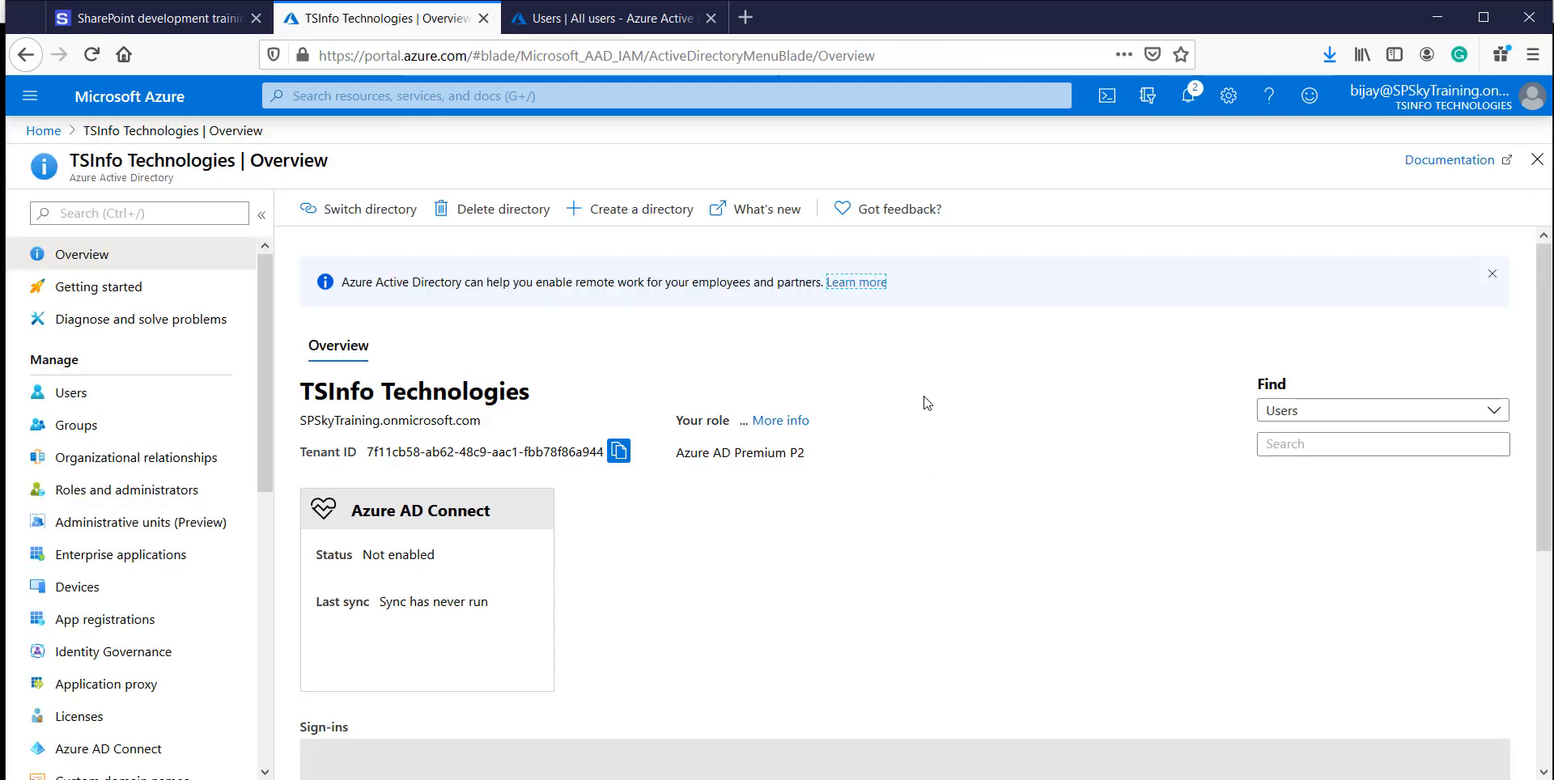
click(81, 395)
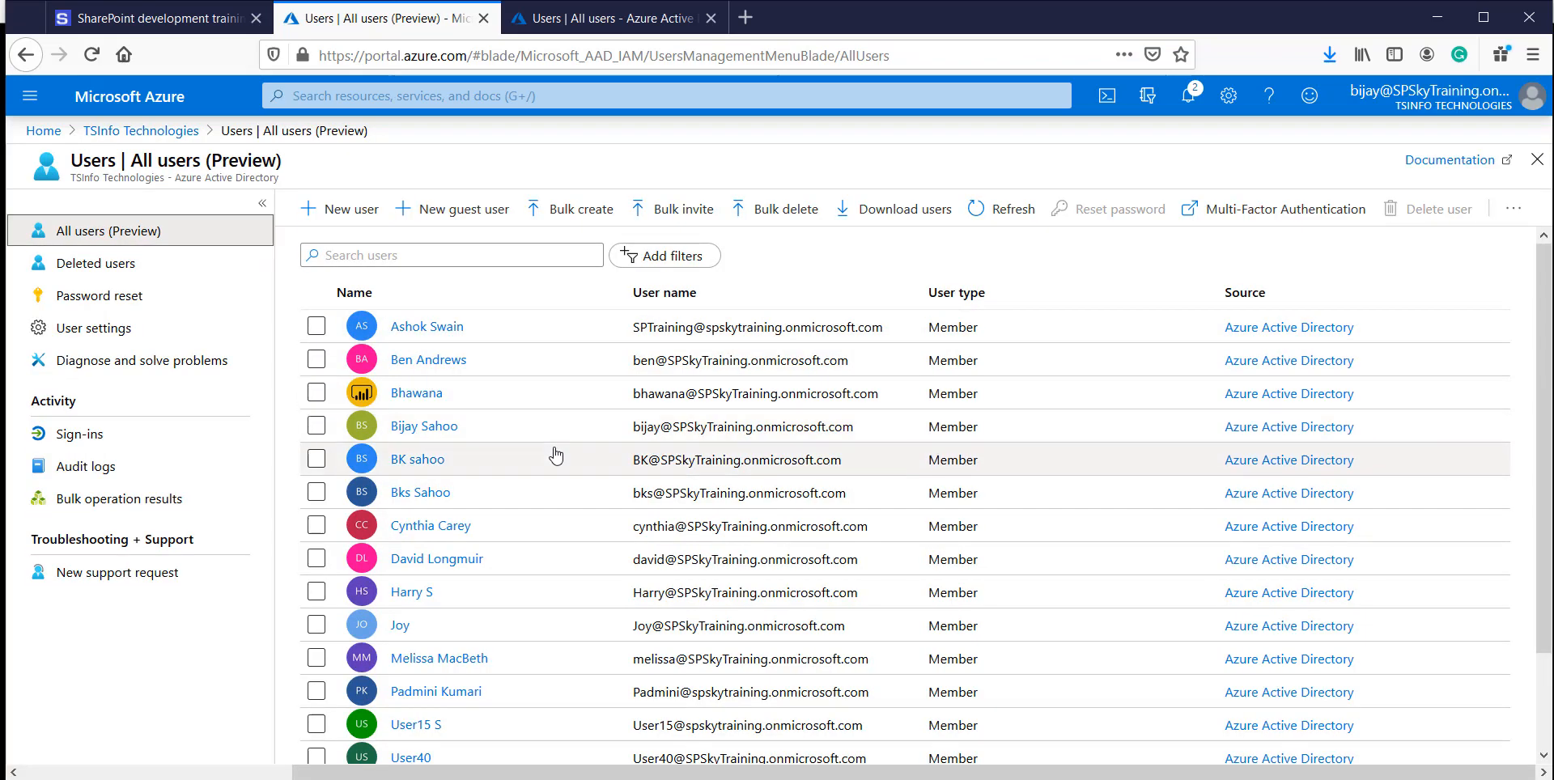
scroll(555, 451, down, 2)
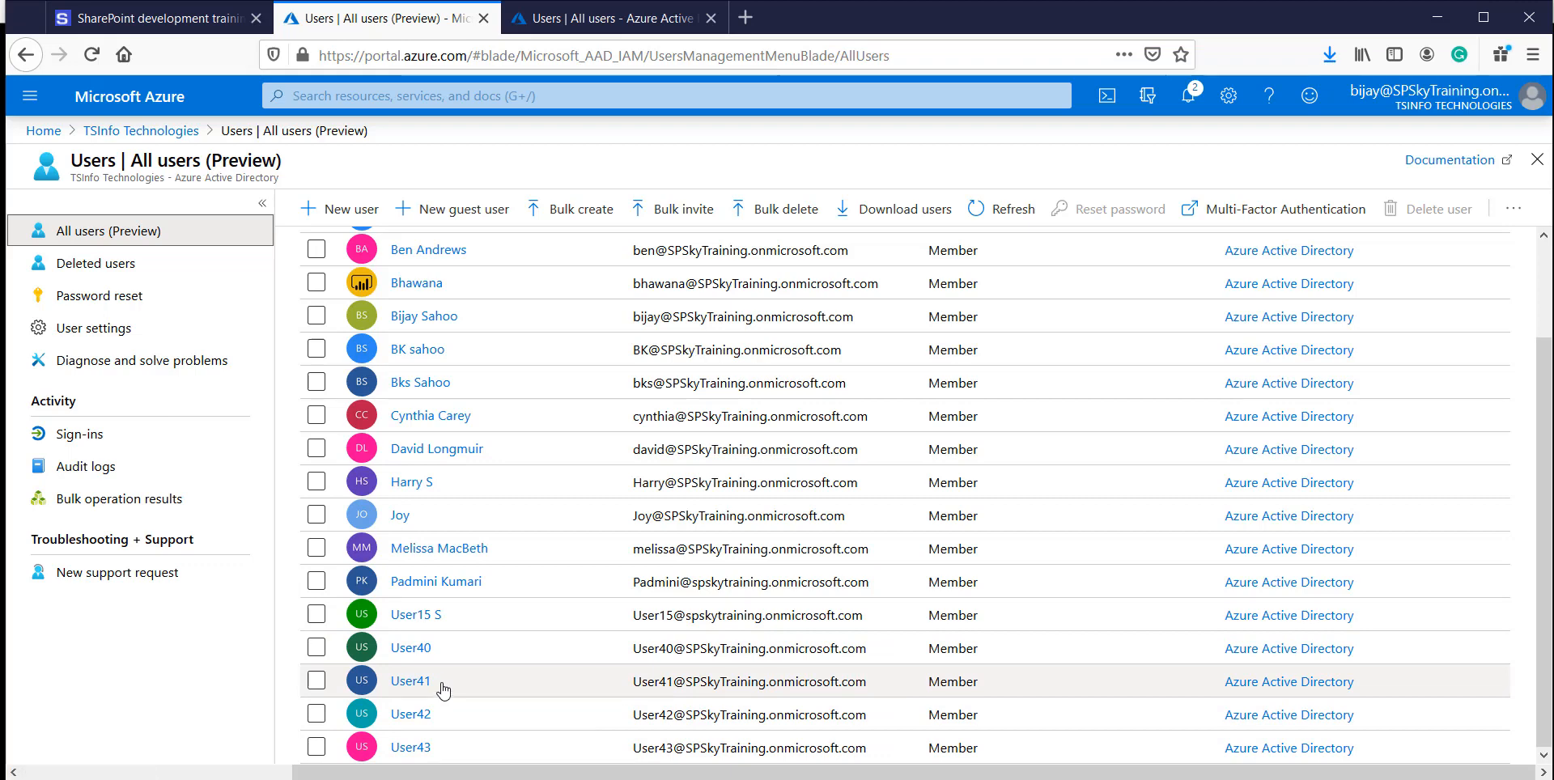
- Delete the bulk-created accounts User40, User41, User42 and User43 from the directory's list of all users
click(317, 649)
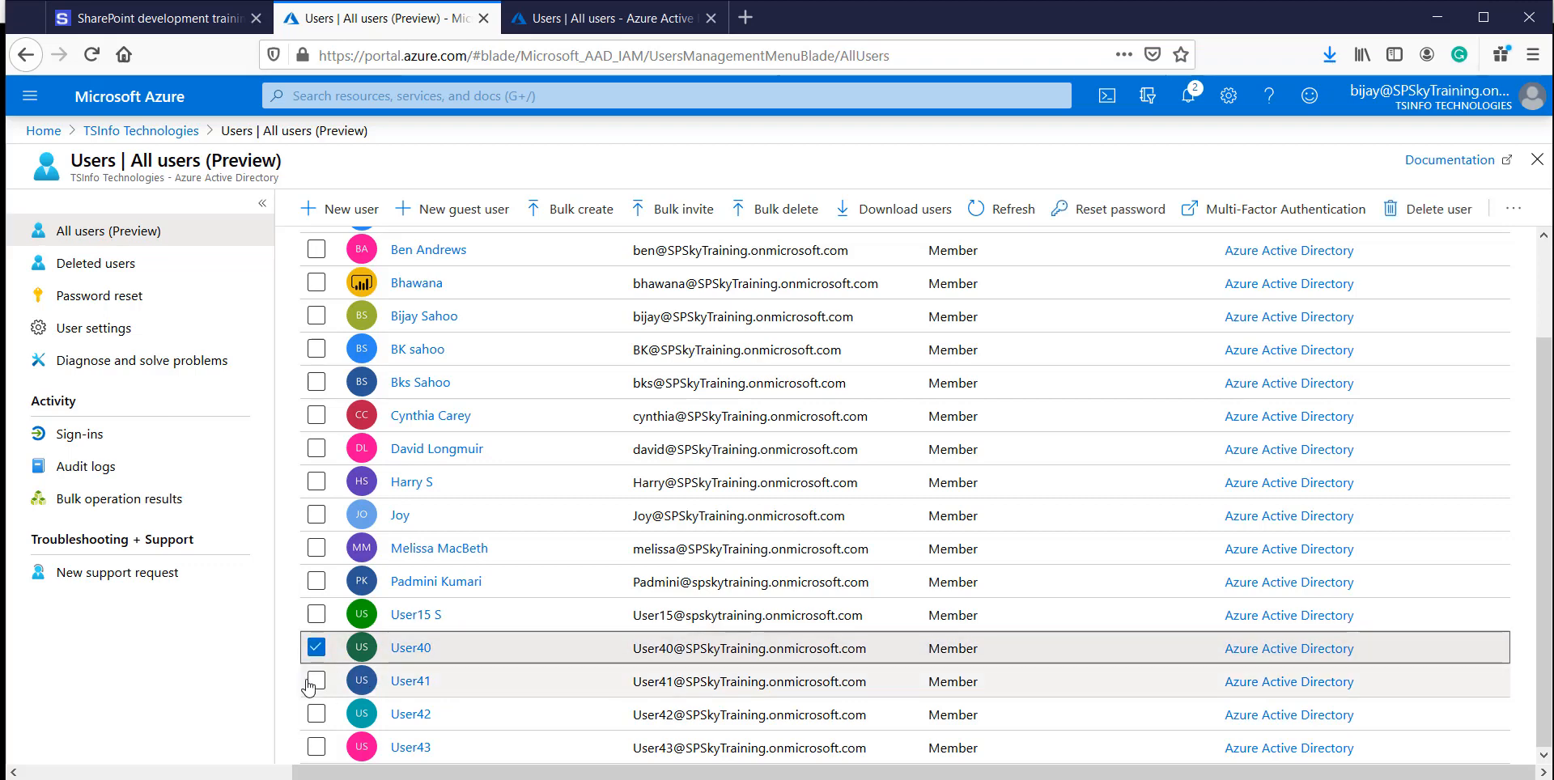
click(317, 680)
click(317, 714)
click(317, 746)
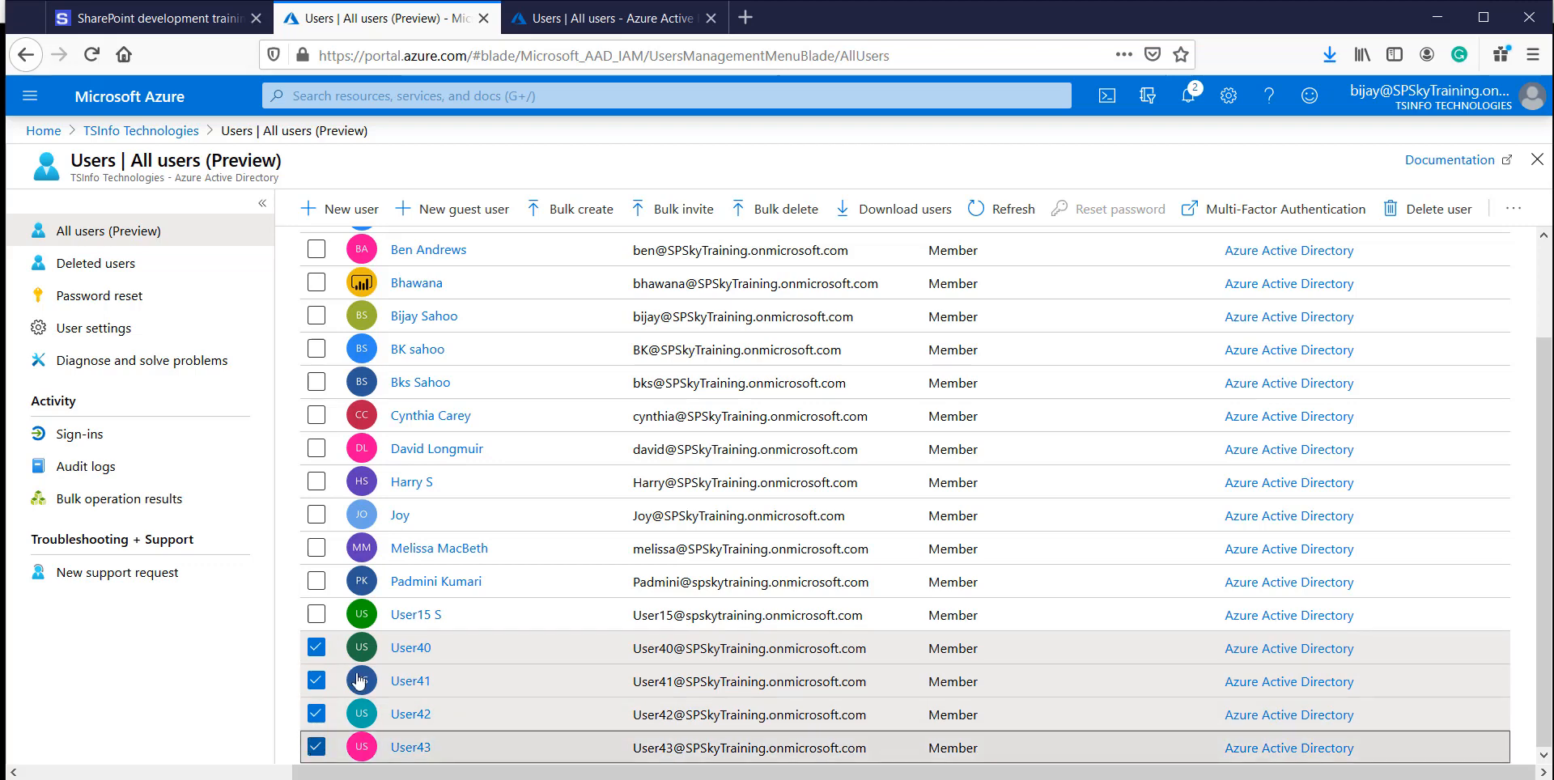
click(1423, 212)
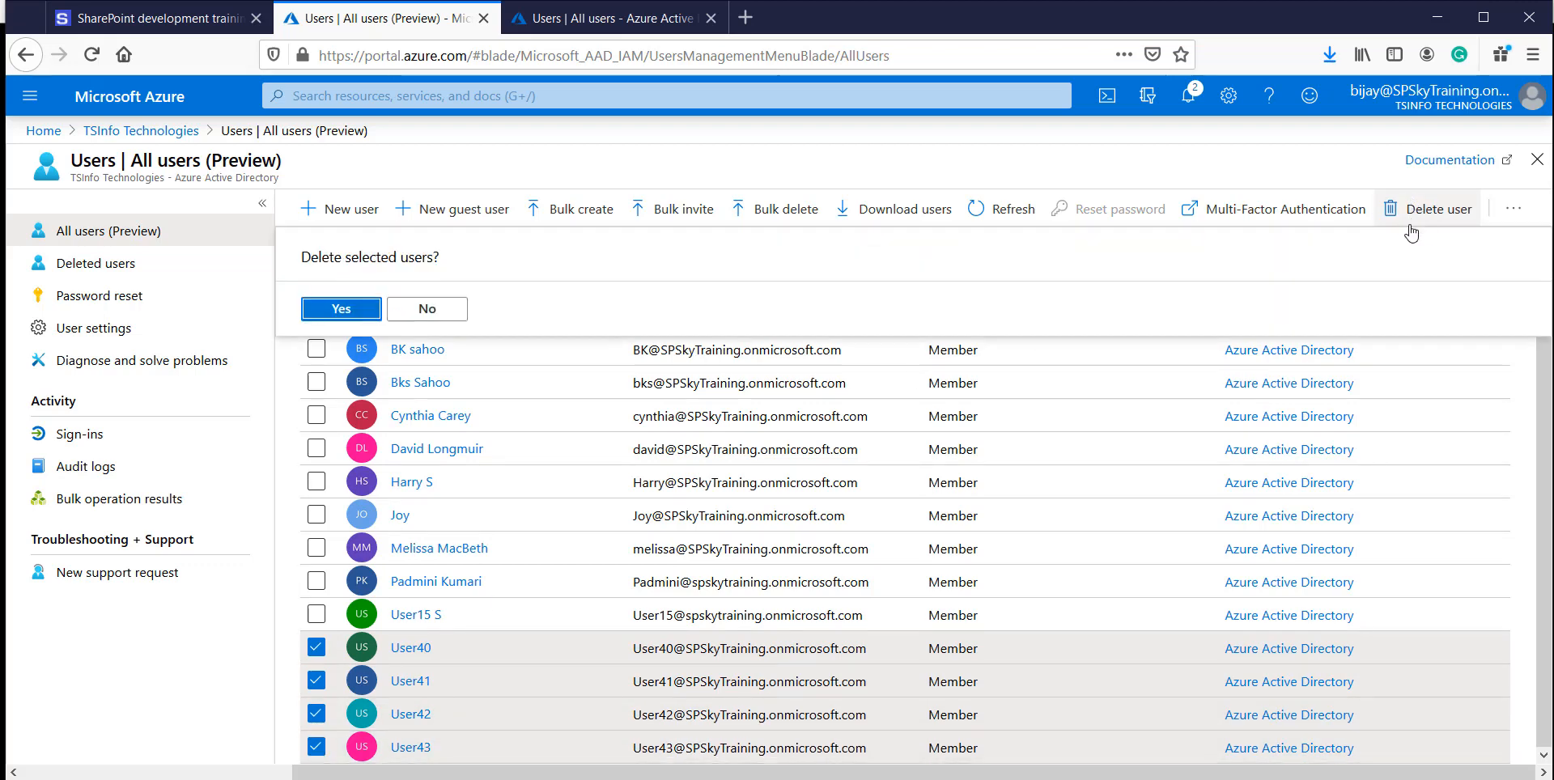
click(377, 317)
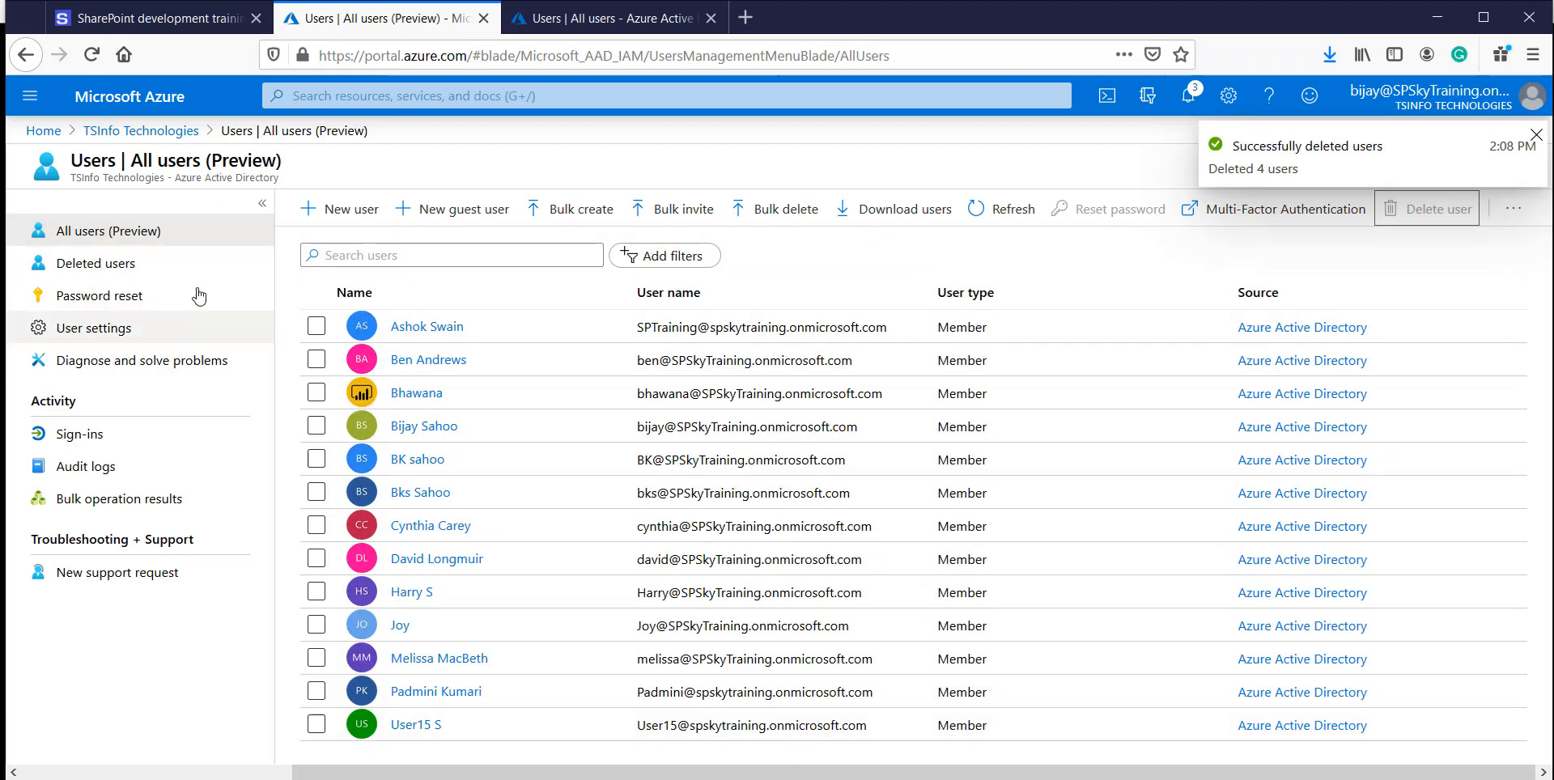
- Permanently delete every account among the directory's deleted users, both the invited guests and User40 through User43
click(121, 268)
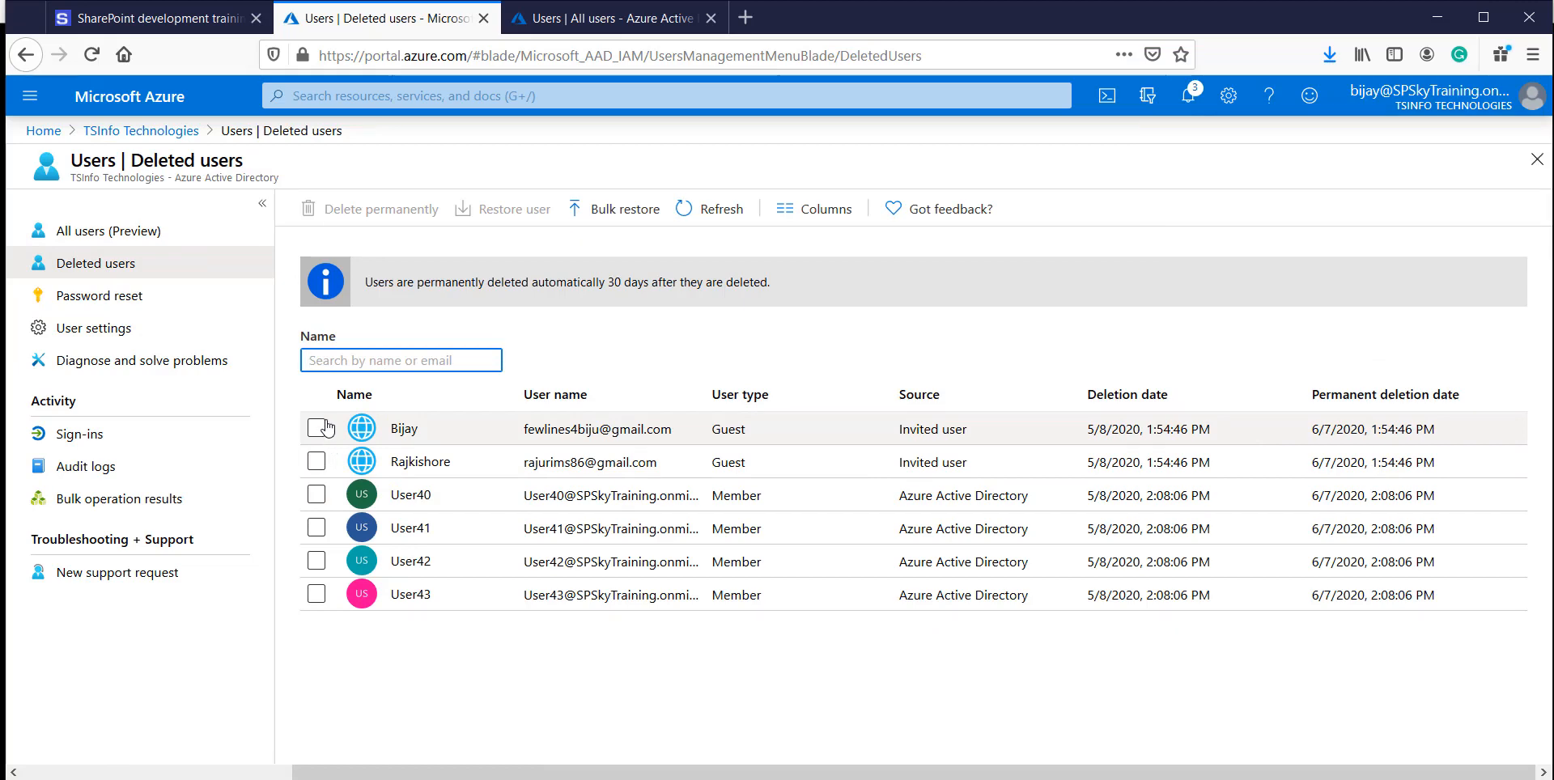
click(316, 428)
click(317, 461)
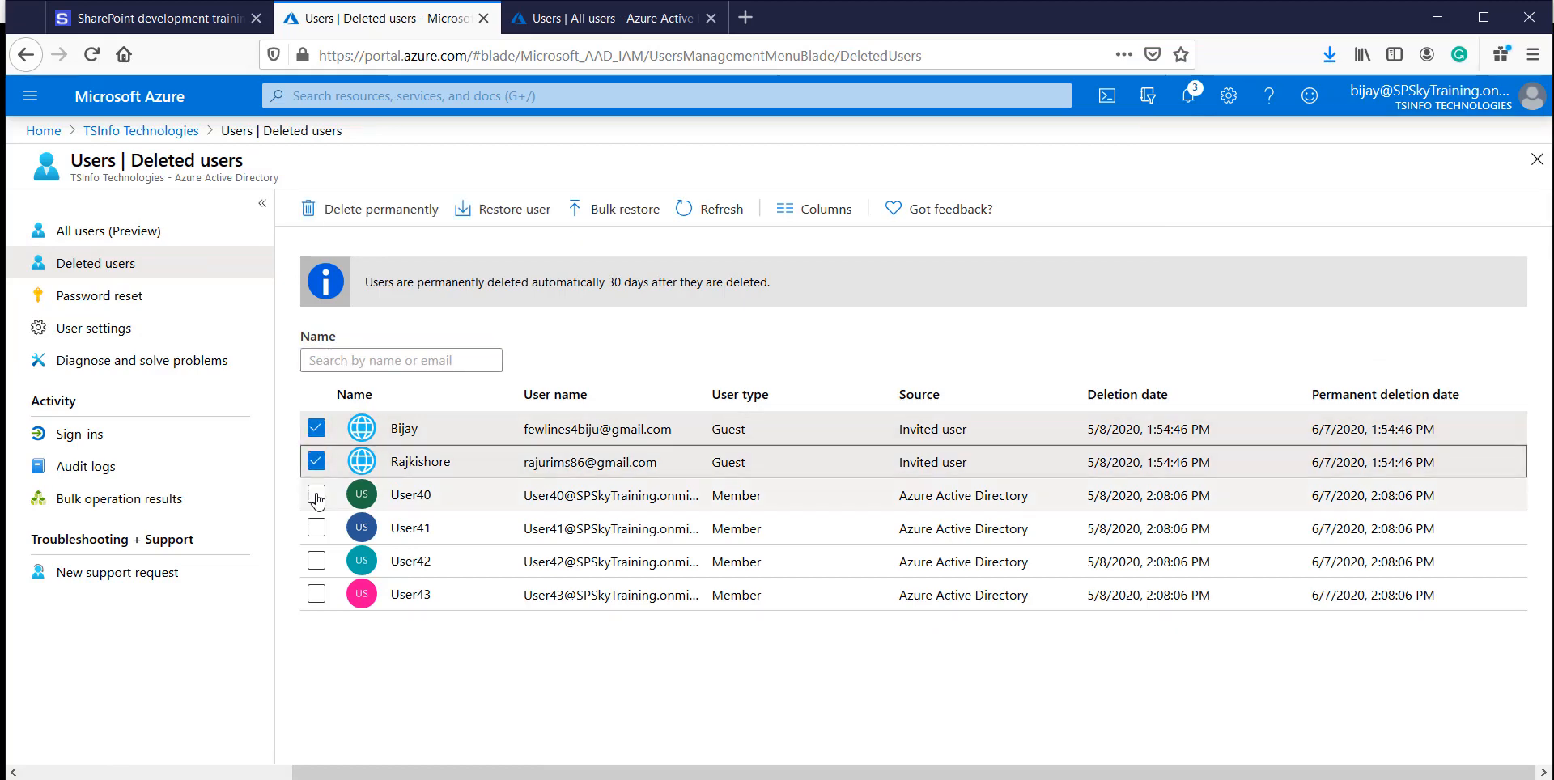
click(316, 494)
click(316, 528)
click(317, 560)
click(317, 593)
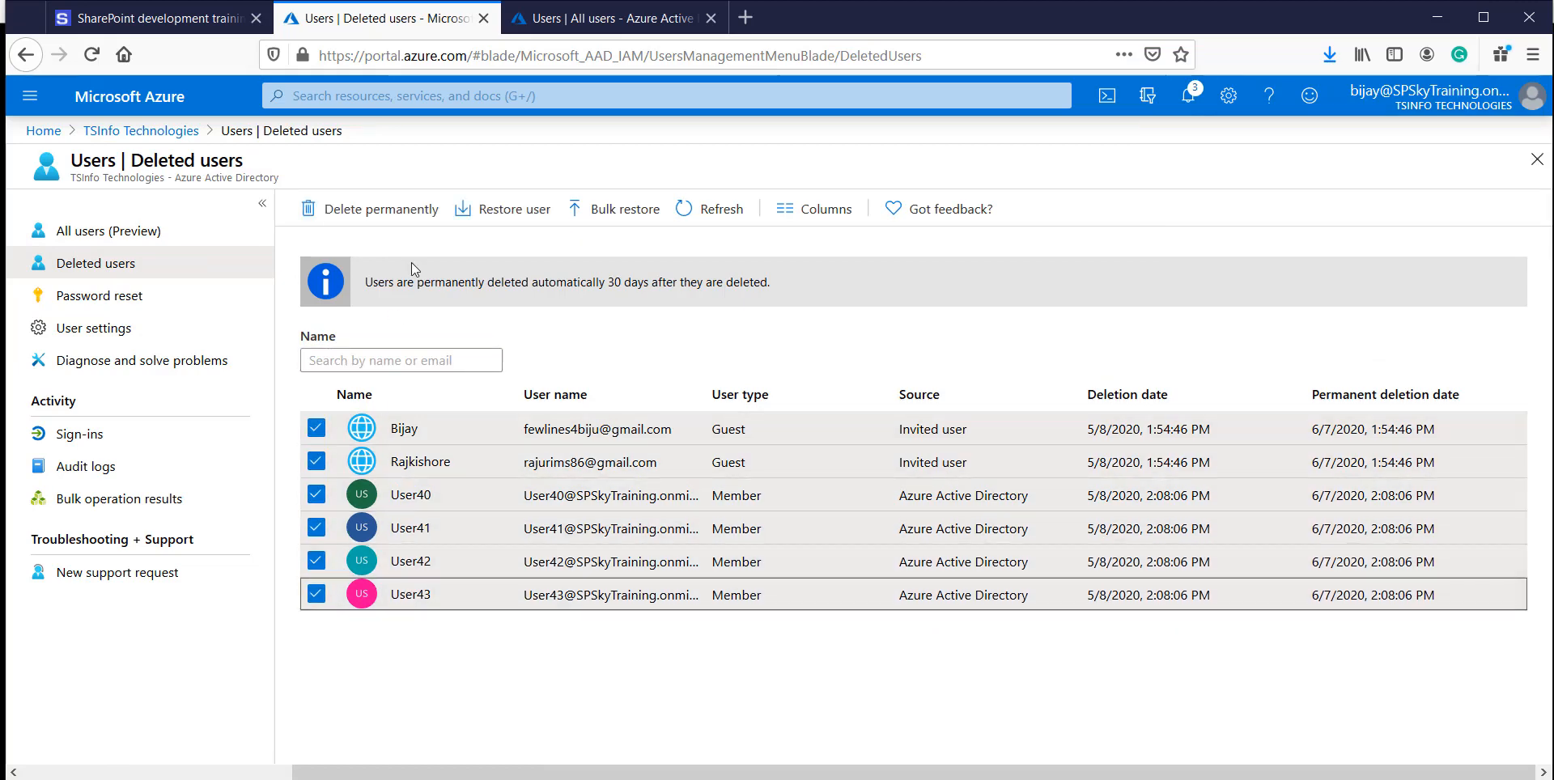
click(379, 217)
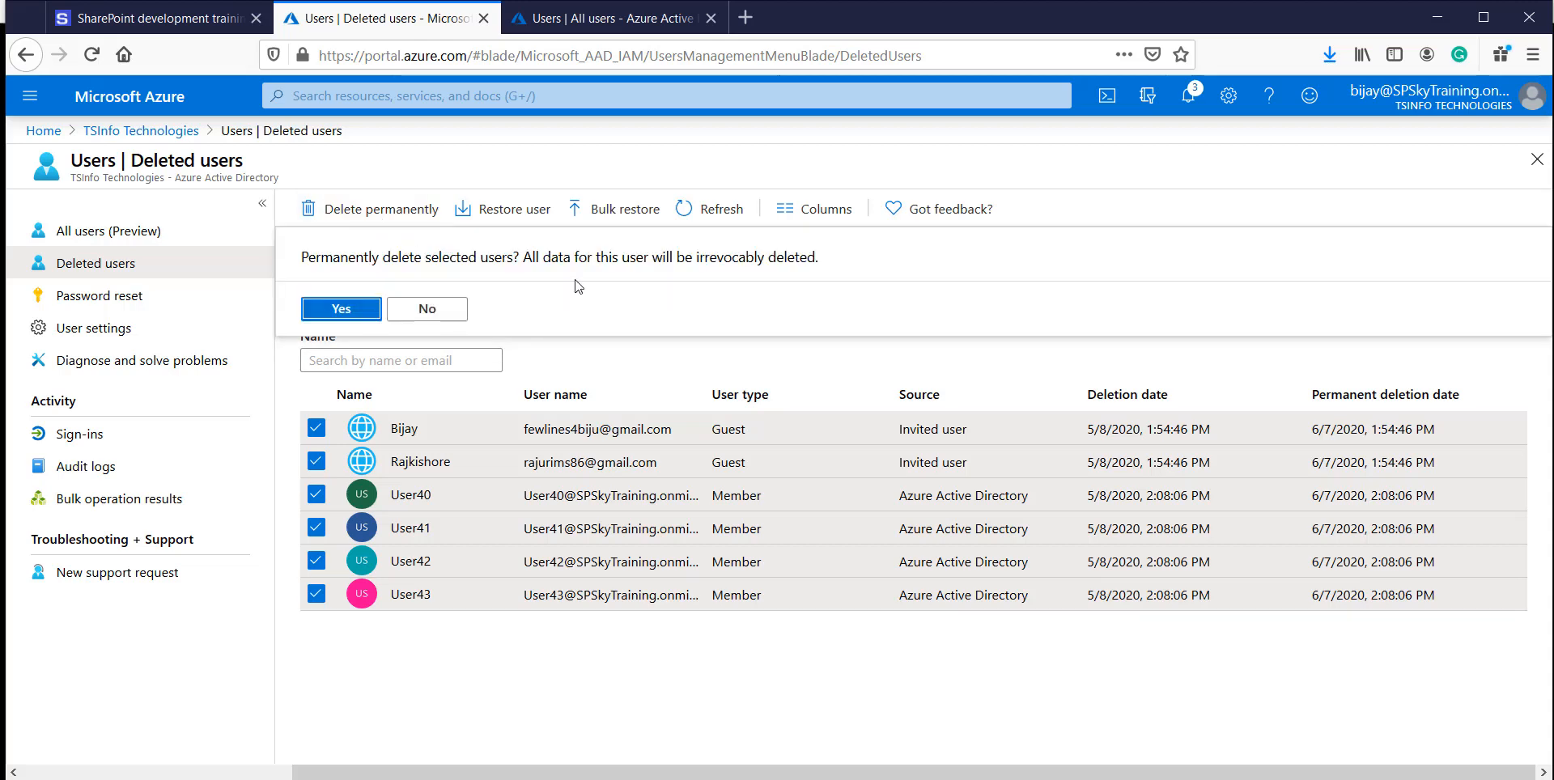
click(346, 313)
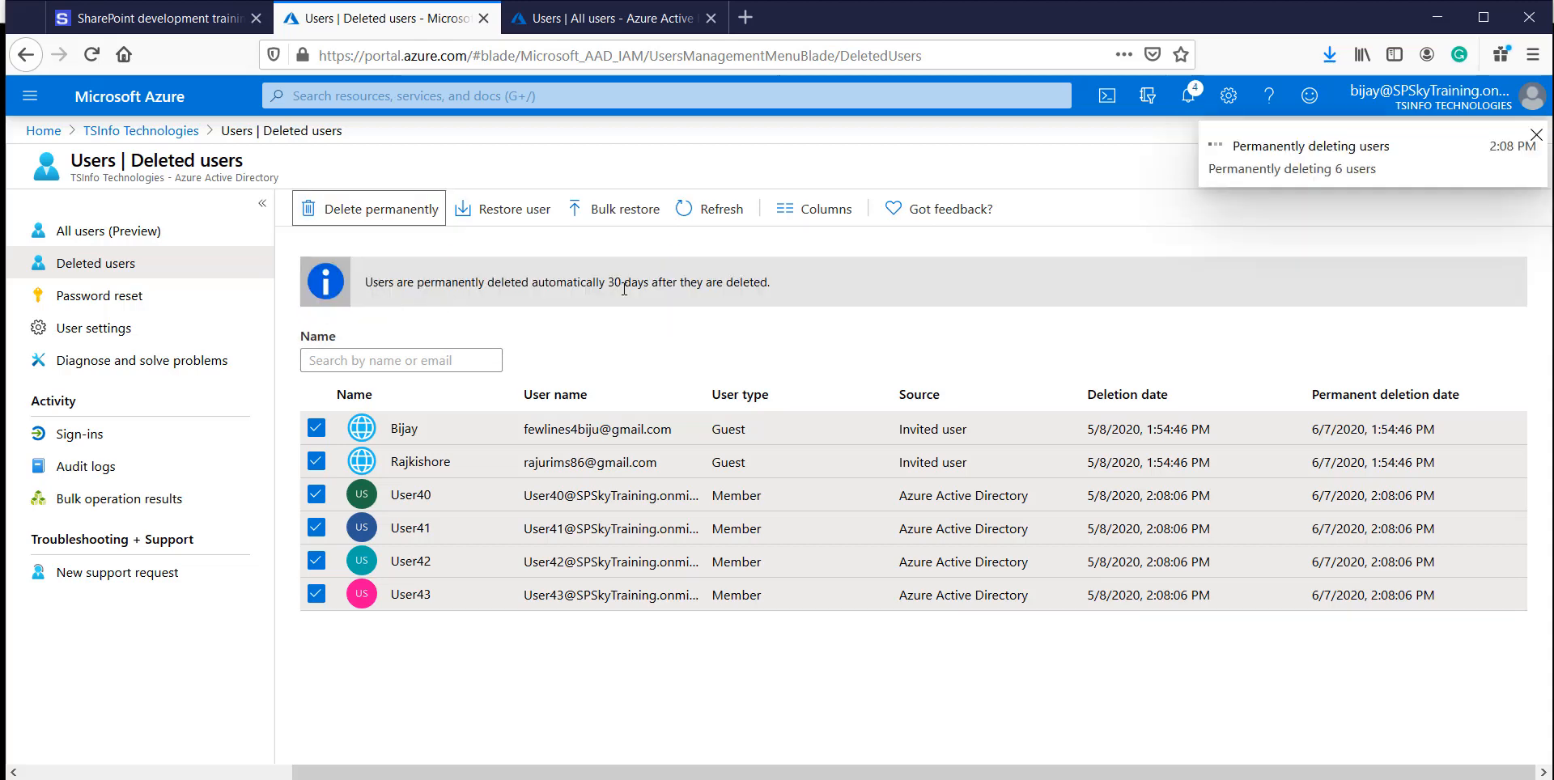